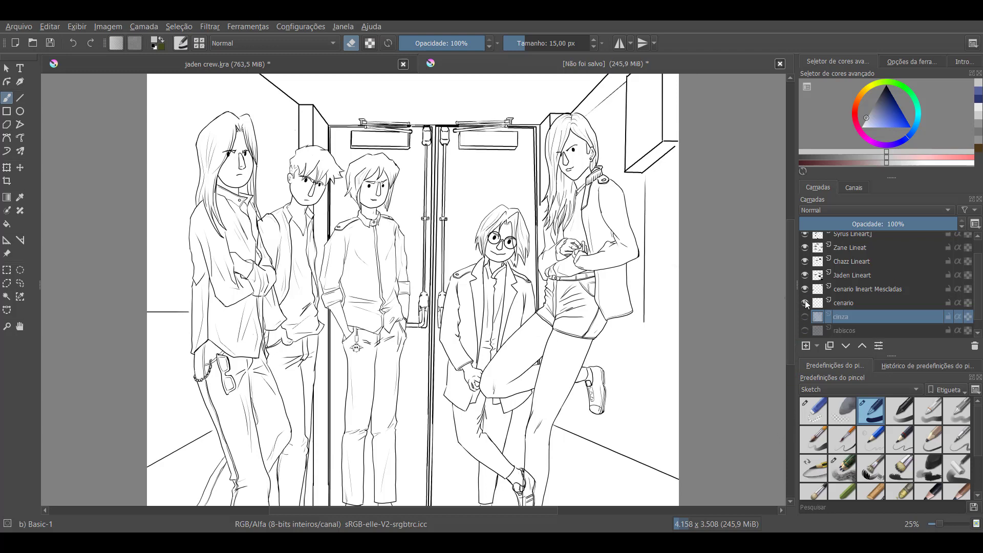
Hide the line-art and cenario layers and show the rabiscos sketch layer over the background
{"action": "mouse_move", "coordinate": [806, 300]}
{"action": "left_mouse_down"}
{"action": "mouse_move", "coordinate": [808, 236]}
{"action": "mouse_move", "coordinate": [803, 317]}
{"action": "left_mouse_up"}
{"action": "left_click", "coordinate": [804, 318]}
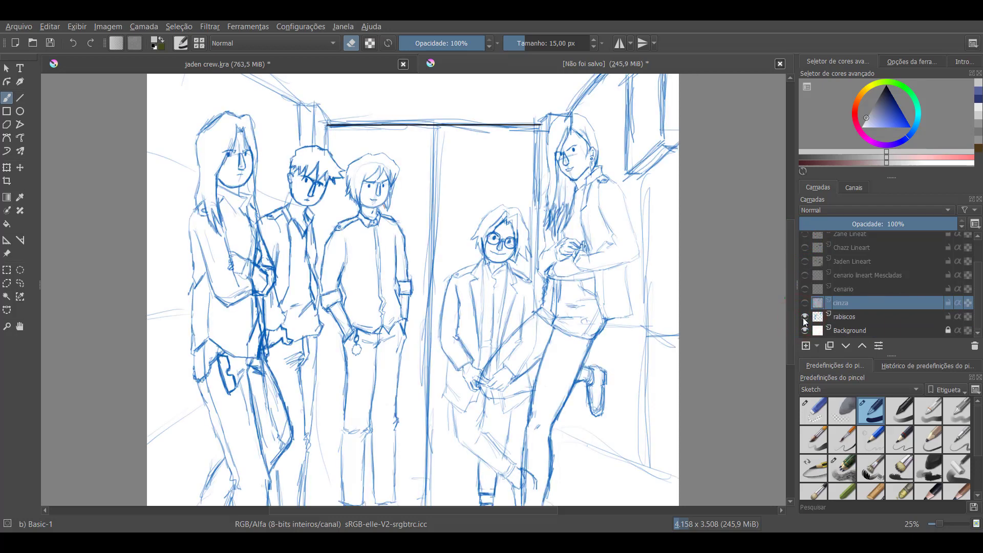
Show the cenario lineart Mescladas, Jaden, Chazz, Zane, Syrus and Alexis line-art layers, and hide the rabiscos sketch layer
{"action": "mouse_move", "coordinate": [879, 304]}
{"action": "left_click", "coordinate": [805, 275]}
{"action": "left_click", "coordinate": [805, 261]}
{"action": "left_click", "coordinate": [805, 247]}
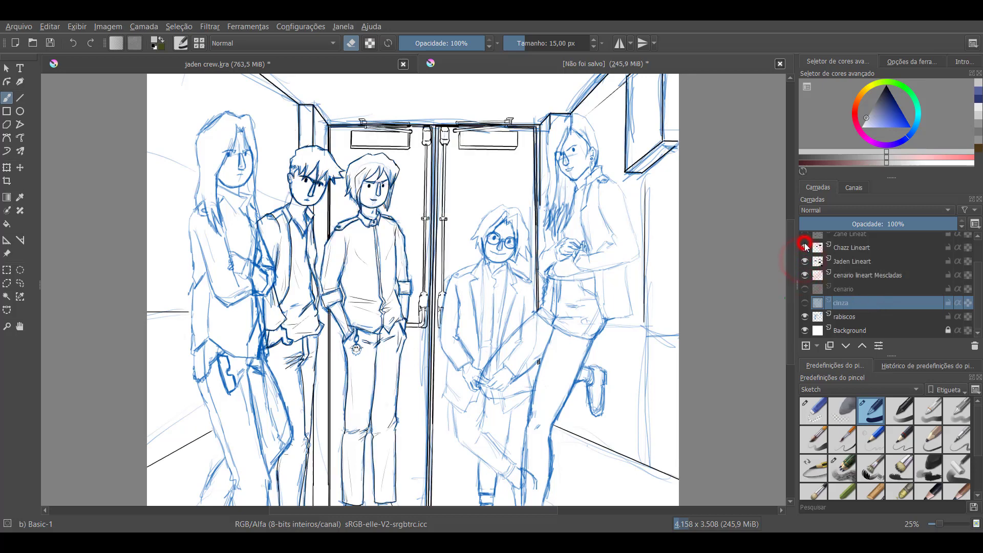
{"action": "left_click", "coordinate": [804, 237]}
{"action": "scroll", "coordinate": [853, 269], "scroll_direction": "up", "scroll_amount": 2}
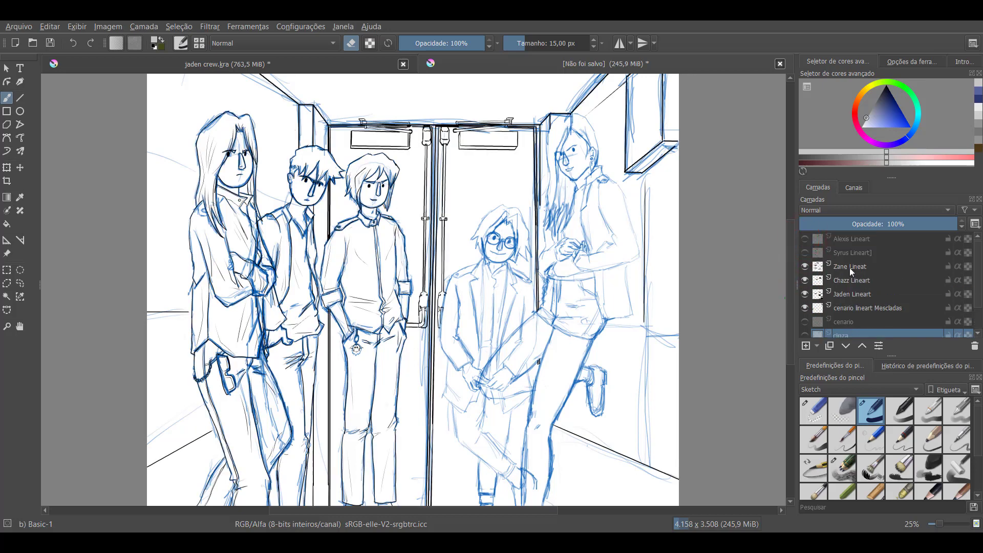
{"action": "left_click", "coordinate": [805, 253]}
{"action": "left_click", "coordinate": [806, 240]}
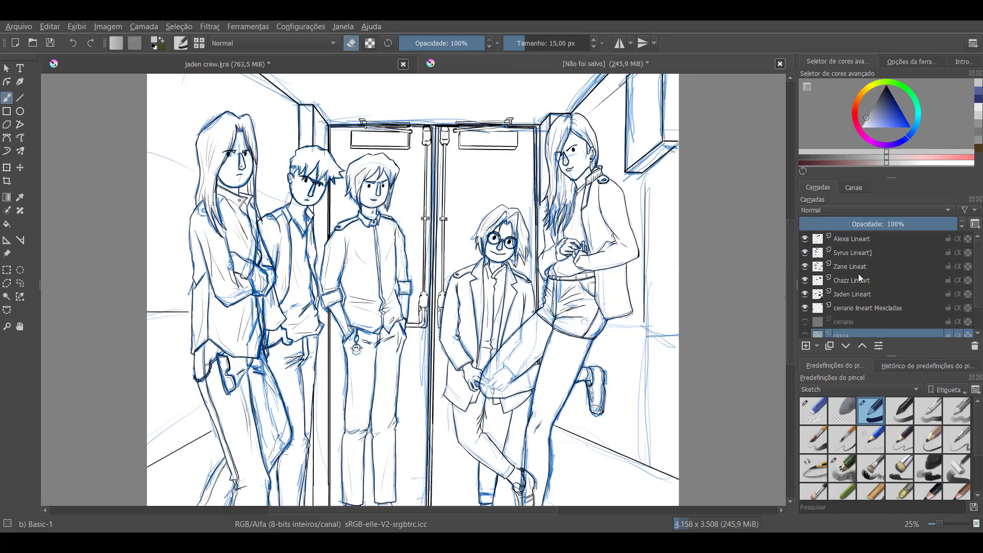
{"action": "scroll", "coordinate": [858, 273], "scroll_direction": "down", "scroll_amount": 2}
{"action": "left_click", "coordinate": [806, 317]}
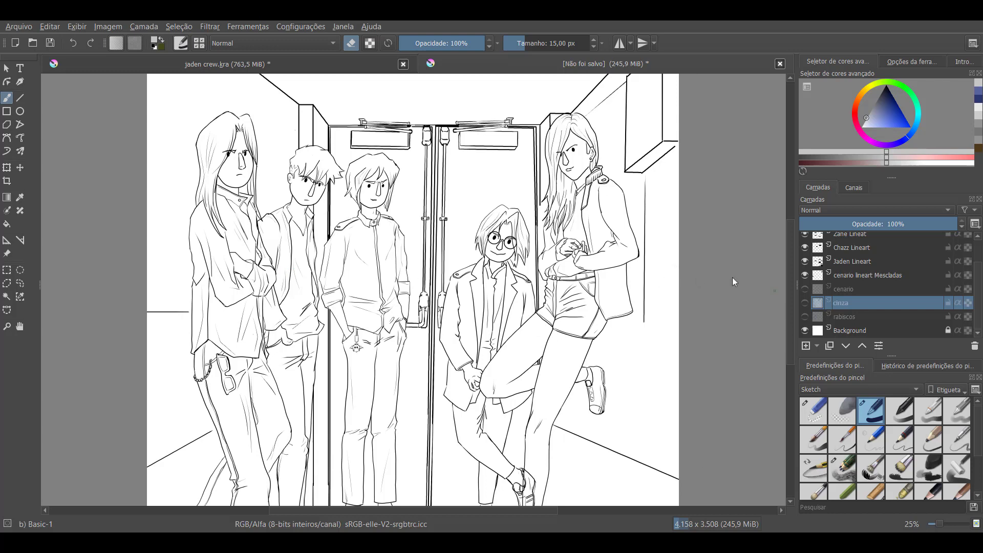
Show the cinza layer and make it the active layer
{"action": "left_click", "coordinate": [861, 277]}
{"action": "left_click", "coordinate": [860, 261]}
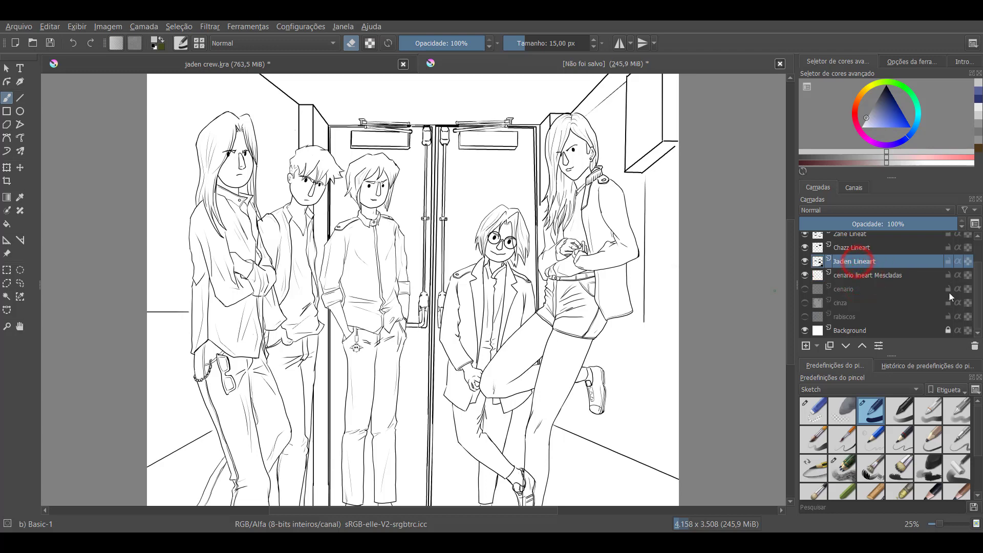
{"action": "left_click_drag", "start_coordinate": [975, 303], "coordinate": [970, 279]}
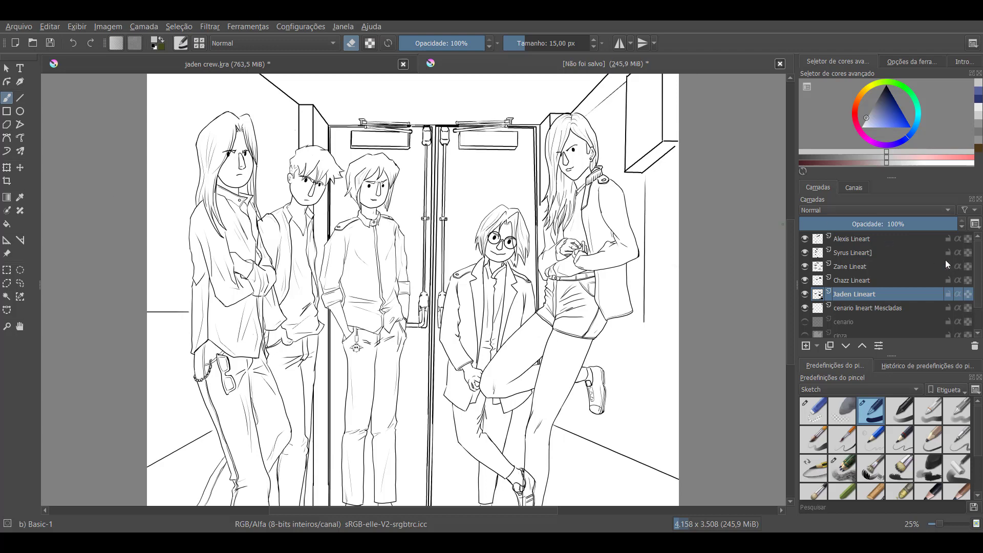
{"action": "left_click_drag", "start_coordinate": [976, 288], "coordinate": [977, 317]}
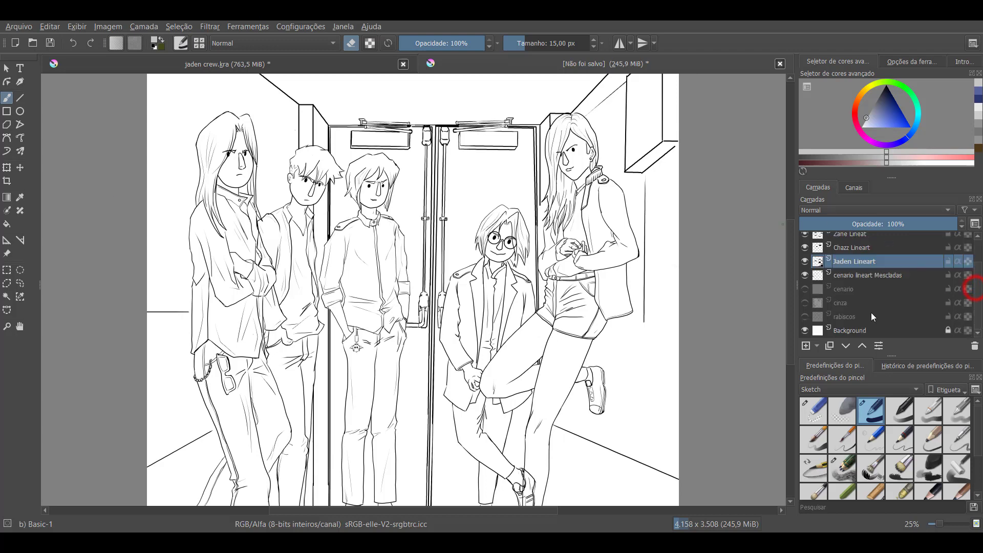
{"action": "left_click", "coordinate": [806, 302]}
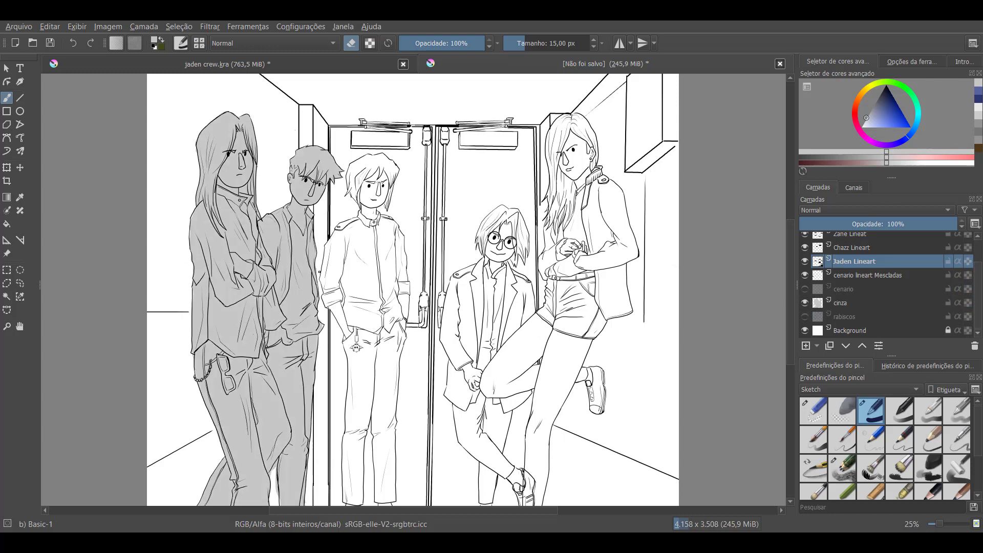
{"action": "left_click", "coordinate": [319, 272]}
{"action": "left_click", "coordinate": [844, 304]}
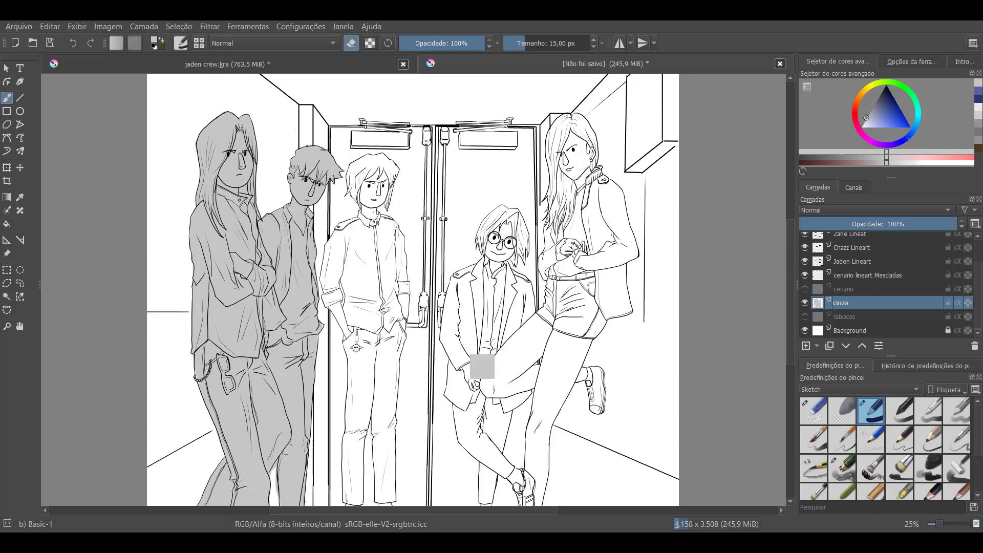
Sample the light grey from the filled figures and paint the third figure's shirt and sleeves with a 63 px brush
{"action": "key", "text": "plus"}
{"action": "key", "text": "plus"}
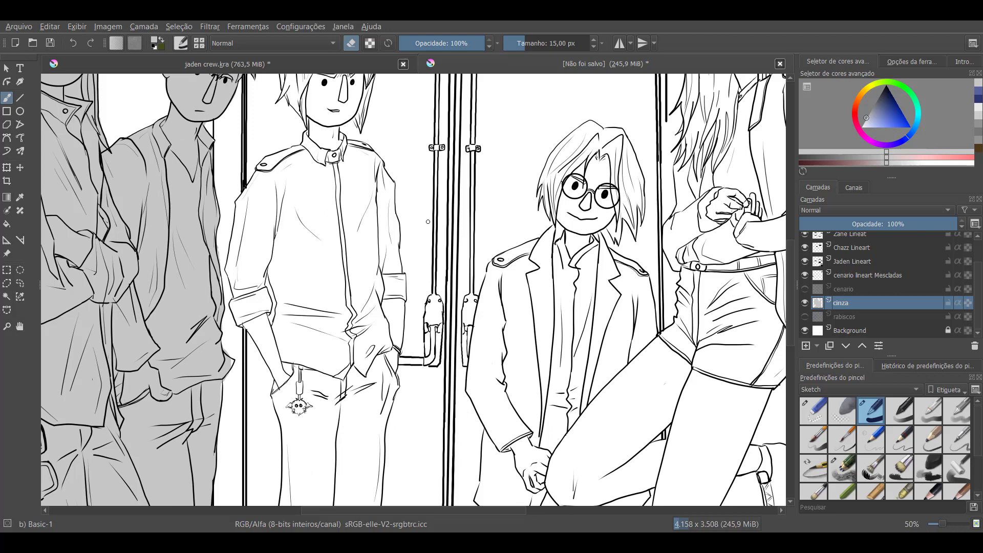
{"action": "key", "text": "p"}
{"action": "left_click", "coordinate": [182, 256]}
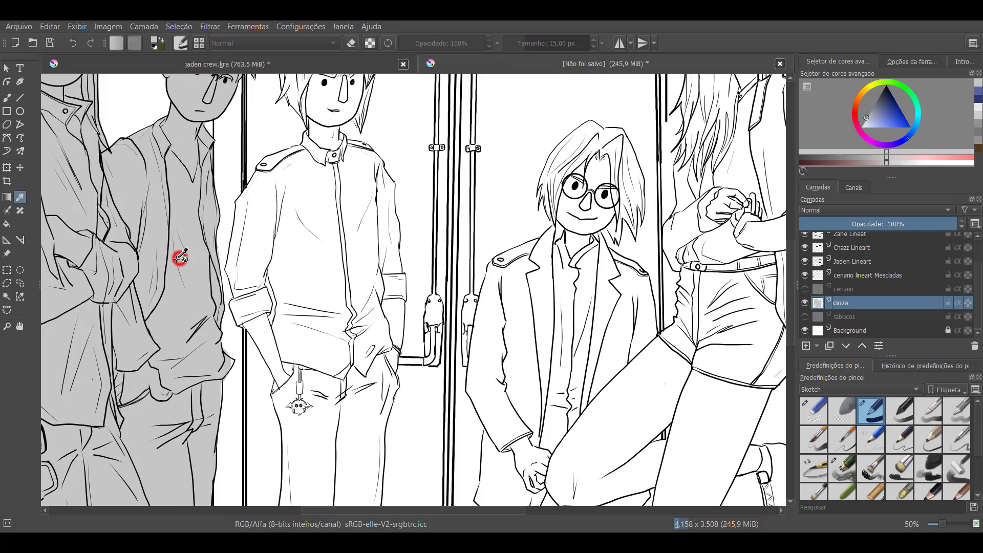
{"action": "key", "text": "b"}
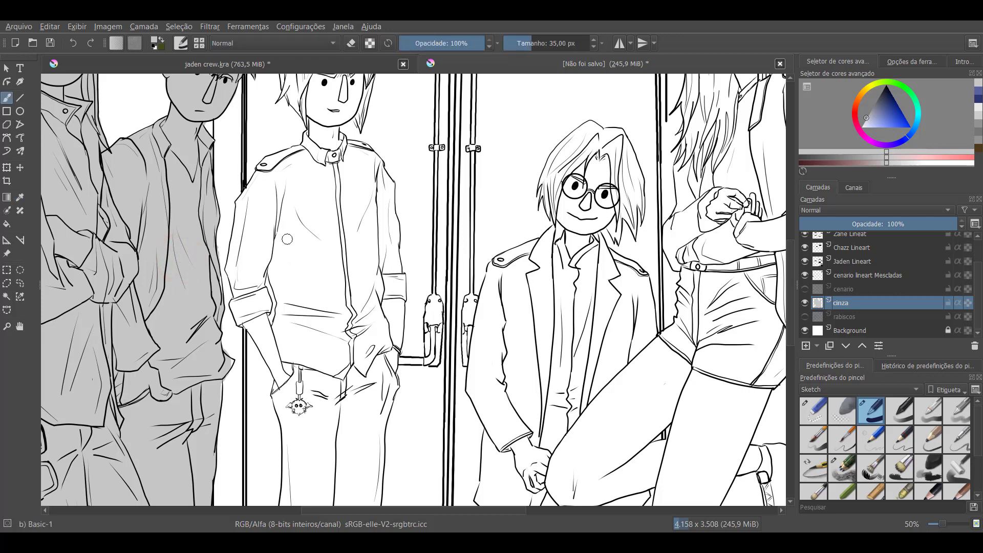
{"action": "mouse_move", "coordinate": [288, 239]}
{"action": "left_mouse_down"}
{"action": "mouse_move", "coordinate": [297, 264]}
{"action": "mouse_move", "coordinate": [294, 186]}
{"action": "mouse_move", "coordinate": [274, 221]}
{"action": "mouse_move", "coordinate": [271, 199]}
{"action": "mouse_move", "coordinate": [299, 153]}
{"action": "mouse_move", "coordinate": [265, 167]}
{"action": "mouse_move", "coordinate": [319, 152]}
{"action": "mouse_move", "coordinate": [317, 125]}
{"action": "mouse_move", "coordinate": [327, 116]}
{"action": "mouse_move", "coordinate": [331, 150]}
{"action": "mouse_move", "coordinate": [339, 141]}
{"action": "mouse_move", "coordinate": [319, 208]}
{"action": "mouse_move", "coordinate": [307, 171]}
{"action": "left_mouse_up"}
{"action": "mouse_move", "coordinate": [267, 202]}
{"action": "left_mouse_down"}
{"action": "mouse_move", "coordinate": [261, 172]}
{"action": "mouse_move", "coordinate": [253, 277]}
{"action": "mouse_move", "coordinate": [252, 233]}
{"action": "mouse_move", "coordinate": [239, 244]}
{"action": "mouse_move", "coordinate": [247, 203]}
{"action": "mouse_move", "coordinate": [294, 267]}
{"action": "mouse_move", "coordinate": [291, 294]}
{"action": "mouse_move", "coordinate": [267, 232]}
{"action": "mouse_move", "coordinate": [272, 261]}
{"action": "mouse_move", "coordinate": [295, 272]}
{"action": "mouse_move", "coordinate": [305, 336]}
{"action": "mouse_move", "coordinate": [282, 347]}
{"action": "mouse_move", "coordinate": [324, 335]}
{"action": "mouse_move", "coordinate": [338, 347]}
{"action": "mouse_move", "coordinate": [343, 382]}
{"action": "mouse_move", "coordinate": [352, 375]}
{"action": "mouse_move", "coordinate": [357, 384]}
{"action": "mouse_move", "coordinate": [359, 435]}
{"action": "mouse_move", "coordinate": [381, 414]}
{"action": "mouse_move", "coordinate": [383, 377]}
{"action": "mouse_move", "coordinate": [390, 383]}
{"action": "mouse_move", "coordinate": [376, 366]}
{"action": "mouse_move", "coordinate": [383, 371]}
{"action": "mouse_move", "coordinate": [391, 357]}
{"action": "mouse_move", "coordinate": [383, 343]}
{"action": "mouse_move", "coordinate": [392, 306]}
{"action": "mouse_move", "coordinate": [392, 340]}
{"action": "mouse_move", "coordinate": [394, 302]}
{"action": "mouse_move", "coordinate": [392, 344]}
{"action": "mouse_move", "coordinate": [395, 291]}
{"action": "mouse_move", "coordinate": [372, 372]}
{"action": "mouse_move", "coordinate": [346, 354]}
{"action": "mouse_move", "coordinate": [319, 262]}
{"action": "left_mouse_up"}
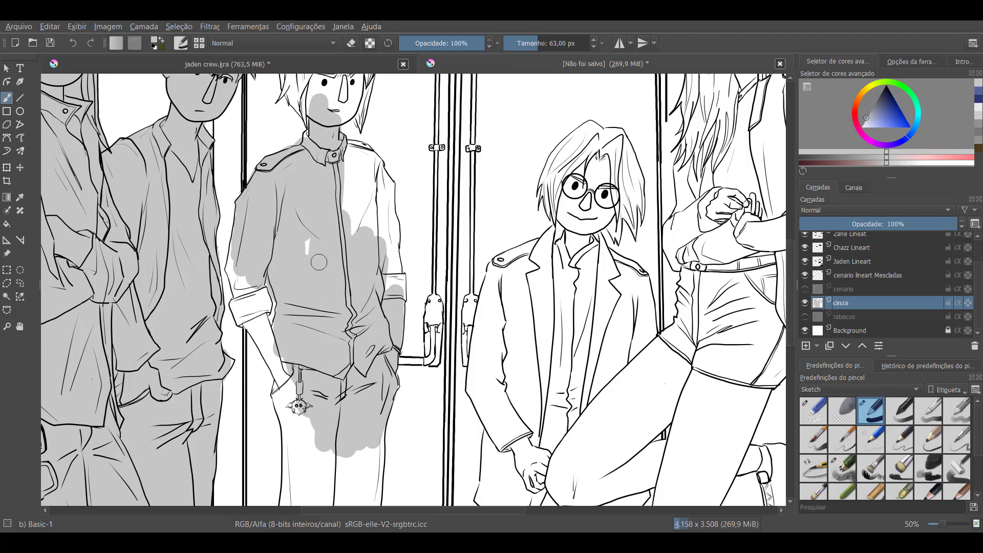
{"action": "mouse_move", "coordinate": [316, 222]}
{"action": "left_mouse_down"}
{"action": "mouse_move", "coordinate": [369, 203]}
{"action": "mouse_move", "coordinate": [373, 236]}
{"action": "mouse_move", "coordinate": [375, 196]}
{"action": "mouse_move", "coordinate": [381, 244]}
{"action": "mouse_move", "coordinate": [386, 216]}
{"action": "mouse_move", "coordinate": [391, 226]}
{"action": "mouse_move", "coordinate": [398, 287]}
{"action": "left_mouse_up"}
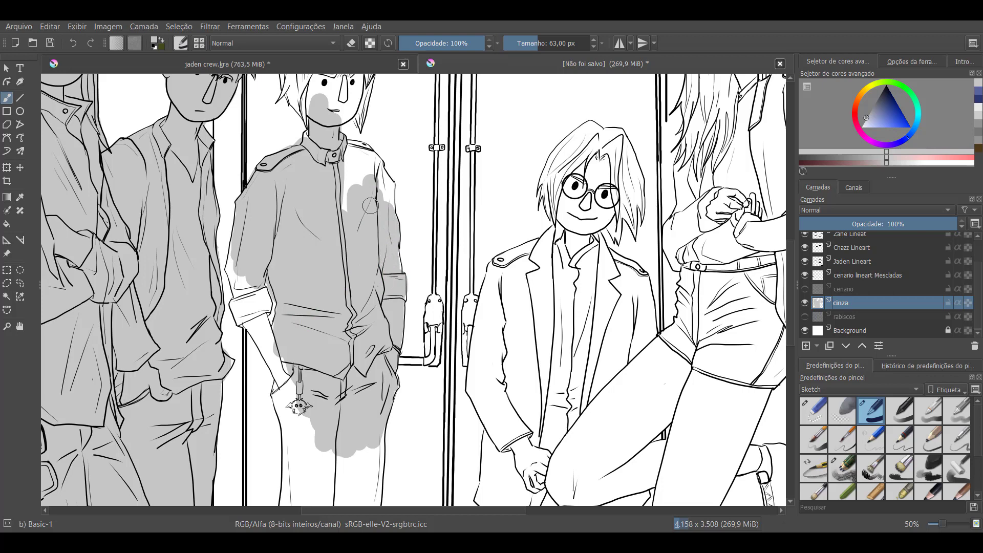
{"action": "mouse_move", "coordinate": [371, 206]}
{"action": "left_mouse_down"}
{"action": "mouse_move", "coordinate": [337, 153]}
{"action": "mouse_move", "coordinate": [368, 156]}
{"action": "mouse_move", "coordinate": [380, 192]}
{"action": "mouse_move", "coordinate": [384, 180]}
{"action": "mouse_move", "coordinate": [381, 228]}
{"action": "left_mouse_up"}
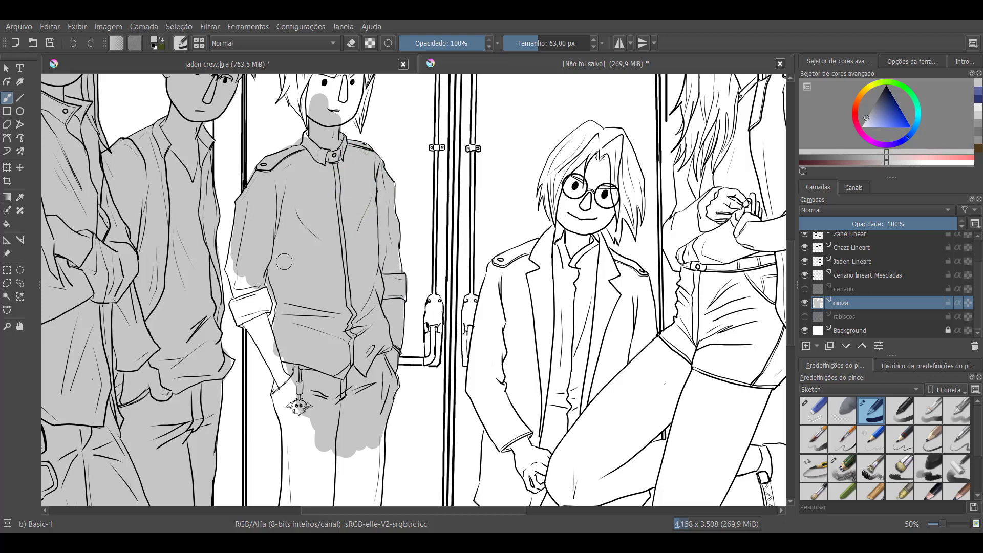
{"action": "mouse_move", "coordinate": [245, 281]}
{"action": "left_mouse_down"}
{"action": "mouse_move", "coordinate": [252, 248]}
{"action": "mouse_move", "coordinate": [238, 260]}
{"action": "mouse_move", "coordinate": [256, 299]}
{"action": "mouse_move", "coordinate": [238, 271]}
{"action": "mouse_move", "coordinate": [241, 310]}
{"action": "mouse_move", "coordinate": [260, 324]}
{"action": "mouse_move", "coordinate": [253, 309]}
{"action": "mouse_move", "coordinate": [279, 361]}
{"action": "mouse_move", "coordinate": [299, 369]}
{"action": "mouse_move", "coordinate": [289, 402]}
{"action": "mouse_move", "coordinate": [293, 354]}
{"action": "mouse_move", "coordinate": [337, 327]}
{"action": "mouse_move", "coordinate": [316, 424]}
{"action": "mouse_move", "coordinate": [307, 425]}
{"action": "mouse_move", "coordinate": [295, 366]}
{"action": "mouse_move", "coordinate": [286, 378]}
{"action": "mouse_move", "coordinate": [295, 273]}
{"action": "left_mouse_up"}
{"action": "mouse_move", "coordinate": [318, 330]}
{"action": "left_mouse_down"}
{"action": "mouse_move", "coordinate": [334, 295]}
{"action": "mouse_move", "coordinate": [329, 379]}
{"action": "mouse_move", "coordinate": [343, 307]}
{"action": "mouse_move", "coordinate": [341, 388]}
{"action": "mouse_move", "coordinate": [325, 397]}
{"action": "mouse_move", "coordinate": [321, 312]}
{"action": "mouse_move", "coordinate": [300, 378]}
{"action": "mouse_move", "coordinate": [271, 362]}
{"action": "mouse_move", "coordinate": [267, 337]}
{"action": "left_mouse_up"}
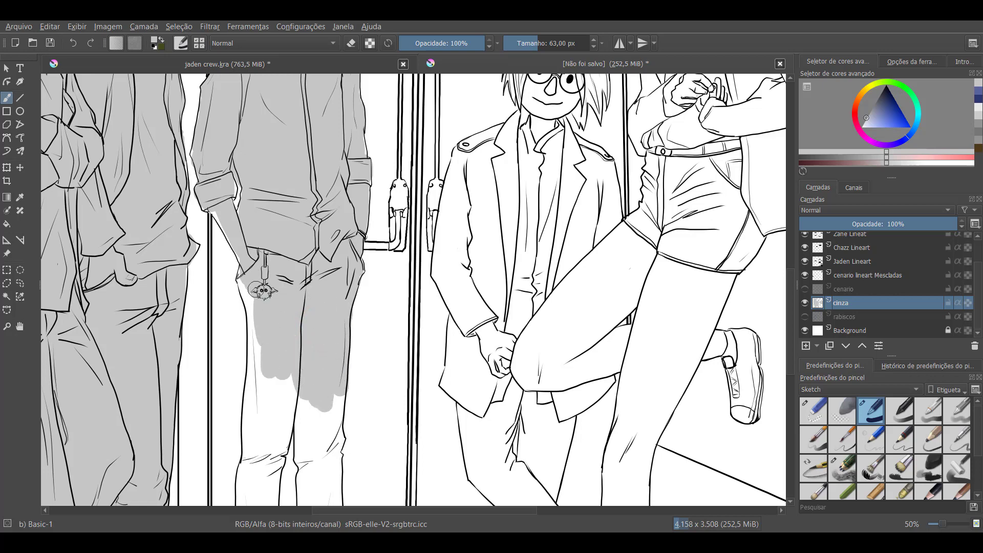
Fill the third figure's trousers, face and hair with the same light grey
{"action": "mouse_move", "coordinate": [256, 290]}
{"action": "left_mouse_down"}
{"action": "mouse_move", "coordinate": [250, 274]}
{"action": "mouse_move", "coordinate": [252, 320]}
{"action": "mouse_move", "coordinate": [273, 316]}
{"action": "mouse_move", "coordinate": [292, 337]}
{"action": "mouse_move", "coordinate": [274, 410]}
{"action": "mouse_move", "coordinate": [251, 259]}
{"action": "left_mouse_up"}
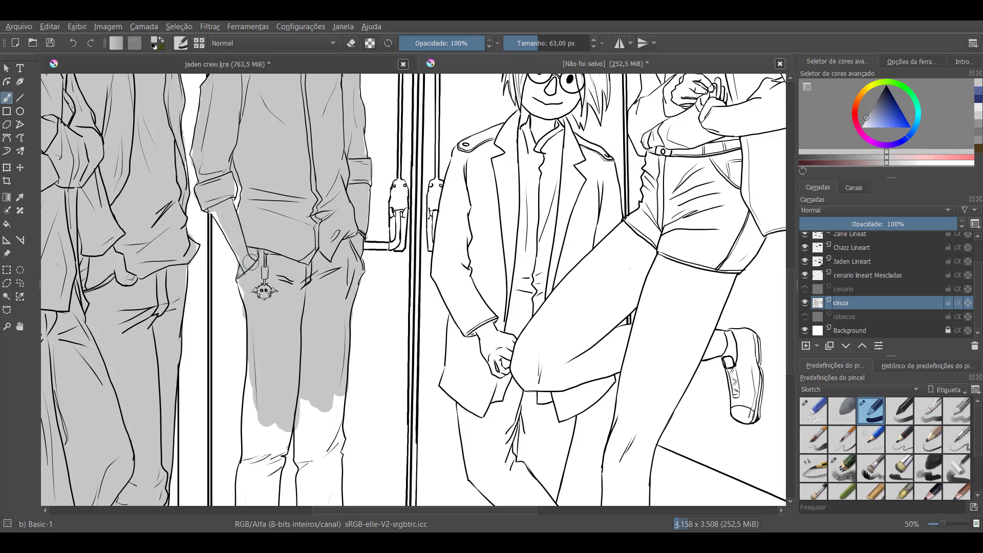
{"action": "mouse_move", "coordinate": [296, 407]}
{"action": "left_mouse_down"}
{"action": "mouse_move", "coordinate": [288, 384]}
{"action": "mouse_move", "coordinate": [272, 421]}
{"action": "mouse_move", "coordinate": [290, 392]}
{"action": "mouse_move", "coordinate": [280, 433]}
{"action": "mouse_move", "coordinate": [254, 291]}
{"action": "left_mouse_up"}
{"action": "mouse_move", "coordinate": [248, 256]}
{"action": "left_mouse_down"}
{"action": "mouse_move", "coordinate": [235, 312]}
{"action": "mouse_move", "coordinate": [235, 259]}
{"action": "mouse_move", "coordinate": [229, 320]}
{"action": "mouse_move", "coordinate": [238, 359]}
{"action": "mouse_move", "coordinate": [250, 355]}
{"action": "mouse_move", "coordinate": [235, 397]}
{"action": "mouse_move", "coordinate": [255, 347]}
{"action": "mouse_move", "coordinate": [228, 394]}
{"action": "mouse_move", "coordinate": [225, 363]}
{"action": "mouse_move", "coordinate": [239, 458]}
{"action": "mouse_move", "coordinate": [247, 396]}
{"action": "mouse_move", "coordinate": [241, 466]}
{"action": "mouse_move", "coordinate": [235, 427]}
{"action": "mouse_move", "coordinate": [228, 452]}
{"action": "mouse_move", "coordinate": [226, 408]}
{"action": "mouse_move", "coordinate": [228, 447]}
{"action": "left_mouse_up"}
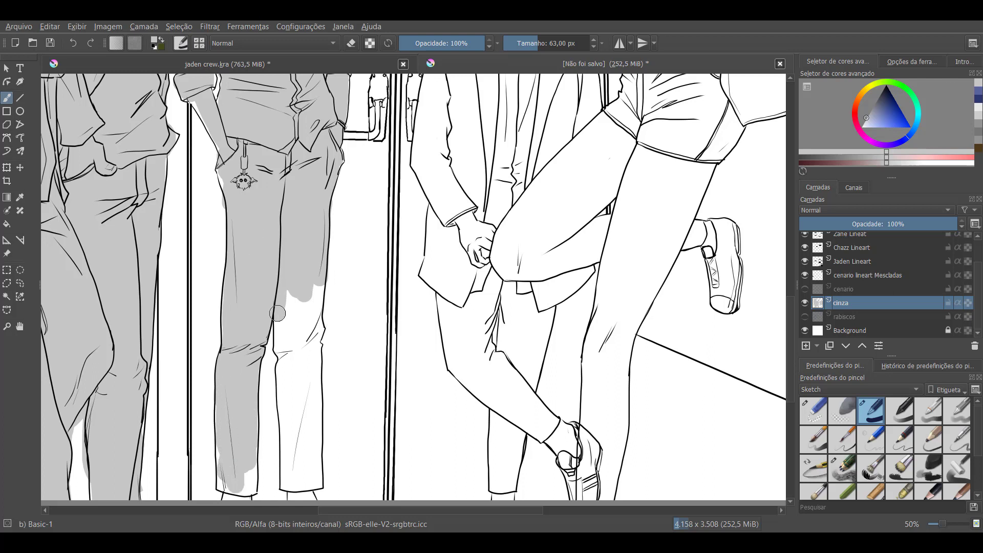
{"action": "mouse_move", "coordinate": [276, 313]}
{"action": "left_mouse_down"}
{"action": "mouse_move", "coordinate": [297, 369]}
{"action": "mouse_move", "coordinate": [312, 262]}
{"action": "mouse_move", "coordinate": [314, 308]}
{"action": "mouse_move", "coordinate": [279, 320]}
{"action": "mouse_move", "coordinate": [294, 336]}
{"action": "mouse_move", "coordinate": [284, 375]}
{"action": "mouse_move", "coordinate": [302, 344]}
{"action": "mouse_move", "coordinate": [312, 355]}
{"action": "mouse_move", "coordinate": [309, 439]}
{"action": "mouse_move", "coordinate": [300, 387]}
{"action": "mouse_move", "coordinate": [292, 437]}
{"action": "left_mouse_up"}
{"action": "left_click_drag", "start_coordinate": [270, 155], "coordinate": [290, 374]}
{"action": "left_click_drag", "start_coordinate": [294, 254], "coordinate": [302, 402]}
{"action": "mouse_move", "coordinate": [287, 185]}
{"action": "left_mouse_down"}
{"action": "mouse_move", "coordinate": [260, 204]}
{"action": "mouse_move", "coordinate": [270, 232]}
{"action": "mouse_move", "coordinate": [271, 219]}
{"action": "mouse_move", "coordinate": [294, 245]}
{"action": "mouse_move", "coordinate": [302, 232]}
{"action": "mouse_move", "coordinate": [315, 257]}
{"action": "mouse_move", "coordinate": [349, 182]}
{"action": "mouse_move", "coordinate": [325, 161]}
{"action": "mouse_move", "coordinate": [296, 169]}
{"action": "mouse_move", "coordinate": [294, 160]}
{"action": "mouse_move", "coordinate": [305, 162]}
{"action": "mouse_move", "coordinate": [313, 188]}
{"action": "mouse_move", "coordinate": [344, 172]}
{"action": "mouse_move", "coordinate": [351, 184]}
{"action": "mouse_move", "coordinate": [332, 247]}
{"action": "left_mouse_up"}
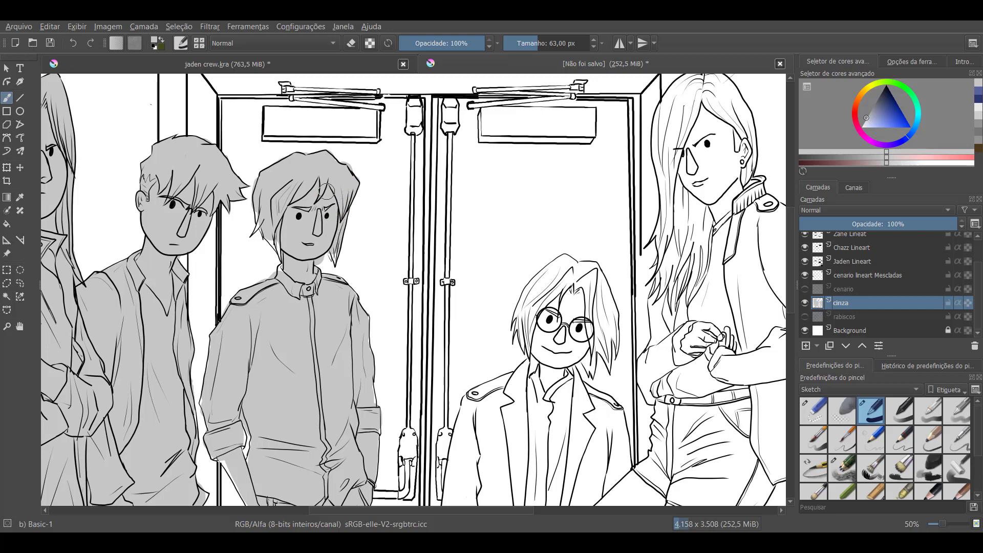
Reduce the brush to 28 px and touch up the grey along the third figure's hair edges, sleeve and shirt
{"action": "key", "text": "["}
{"action": "left_click", "coordinate": [330, 248]}
{"action": "key", "text": "["}
{"action": "key", "text": "["}
{"action": "left_click_drag", "start_coordinate": [280, 229], "coordinate": [278, 246]}
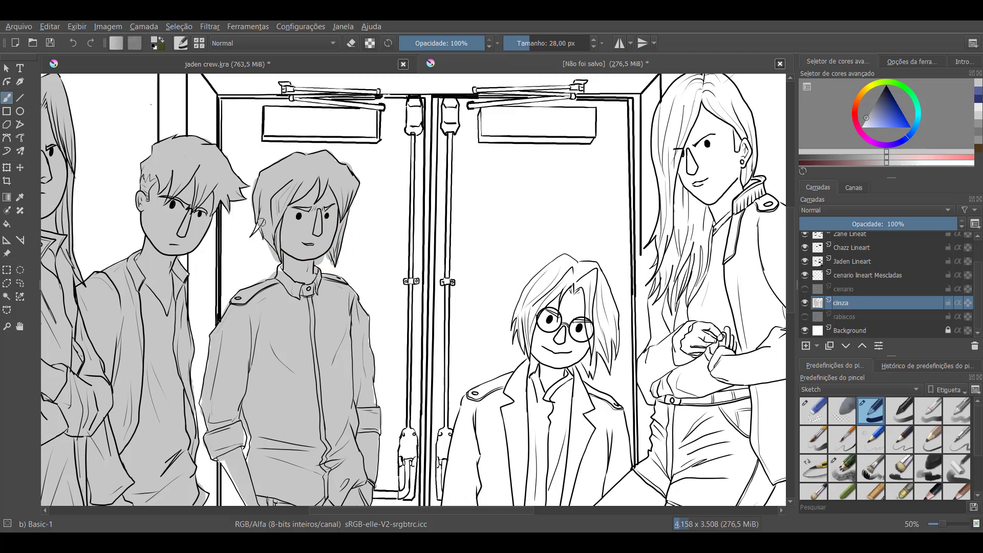
{"action": "left_click", "coordinate": [283, 202]}
{"action": "left_click_drag", "start_coordinate": [223, 456], "coordinate": [235, 484]}
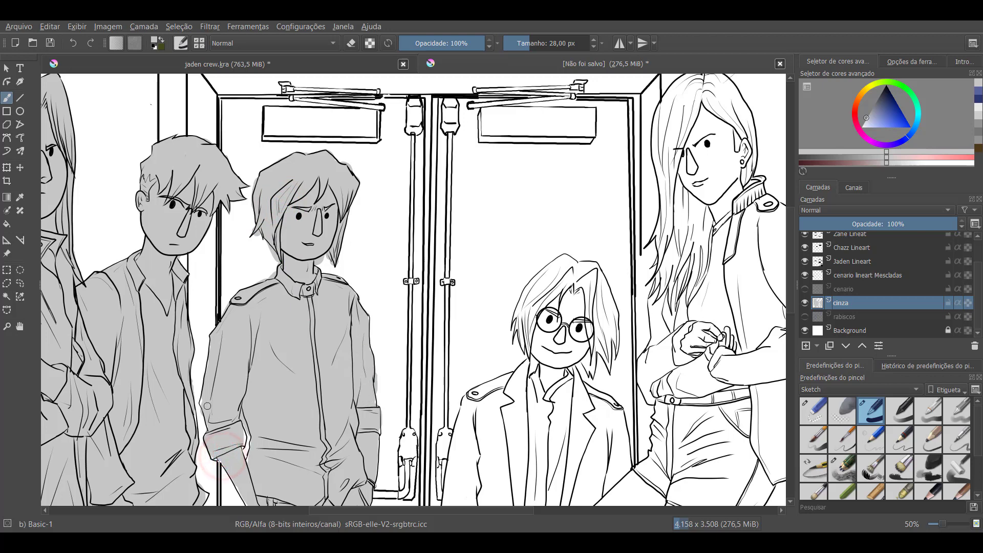
{"action": "left_click", "coordinate": [299, 310]}
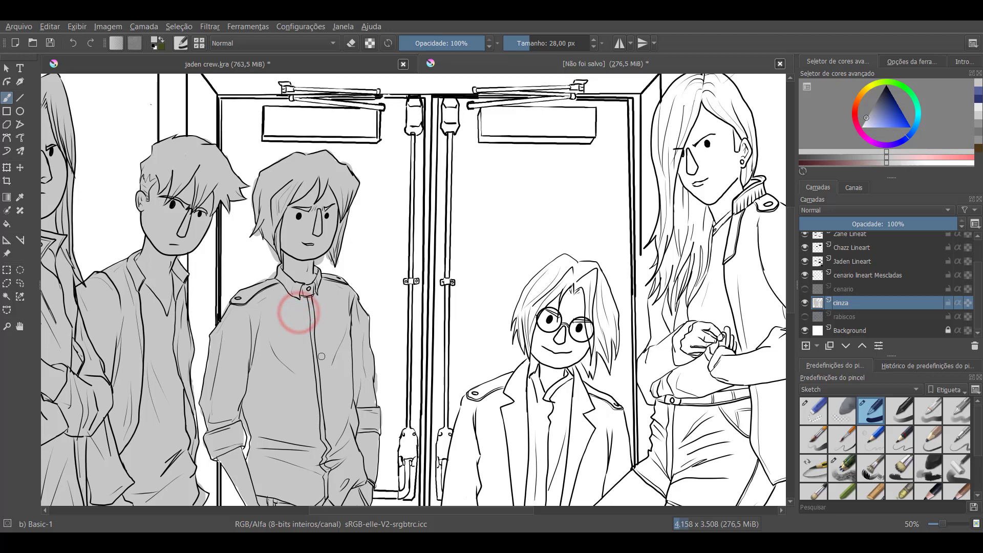
Fill the remaining white gaps at the third figure's trouser hems with light grey
{"action": "key", "text": "minus"}
{"action": "key", "text": "minus"}
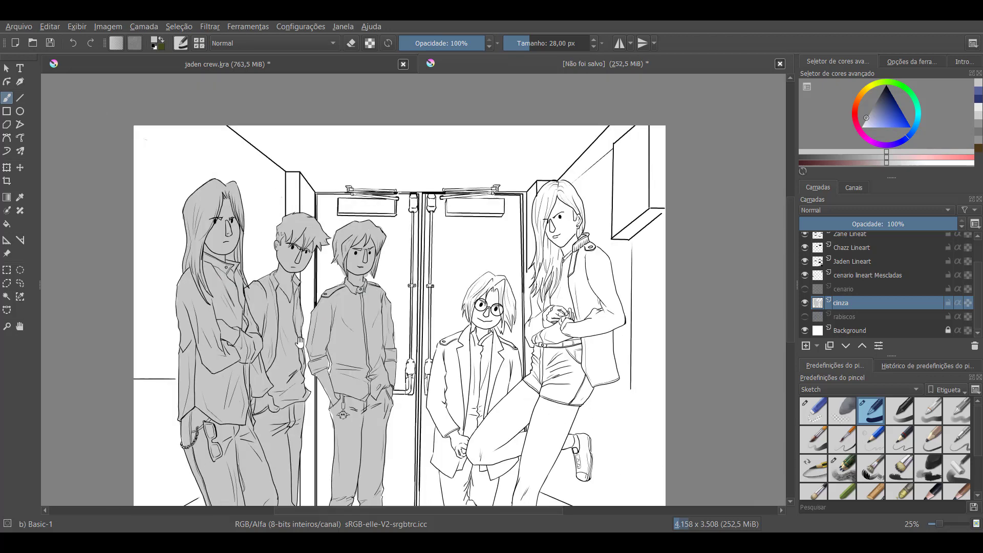
{"action": "left_click_drag", "start_coordinate": [300, 343], "coordinate": [312, 258]}
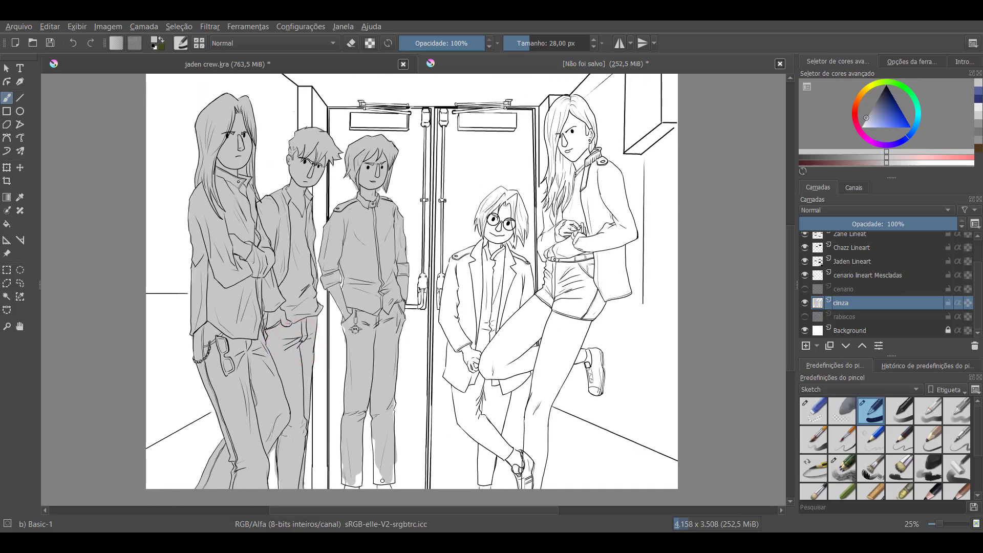
{"action": "left_click_drag", "start_coordinate": [373, 435], "coordinate": [386, 484]}
{"action": "left_click_drag", "start_coordinate": [355, 469], "coordinate": [352, 457]}
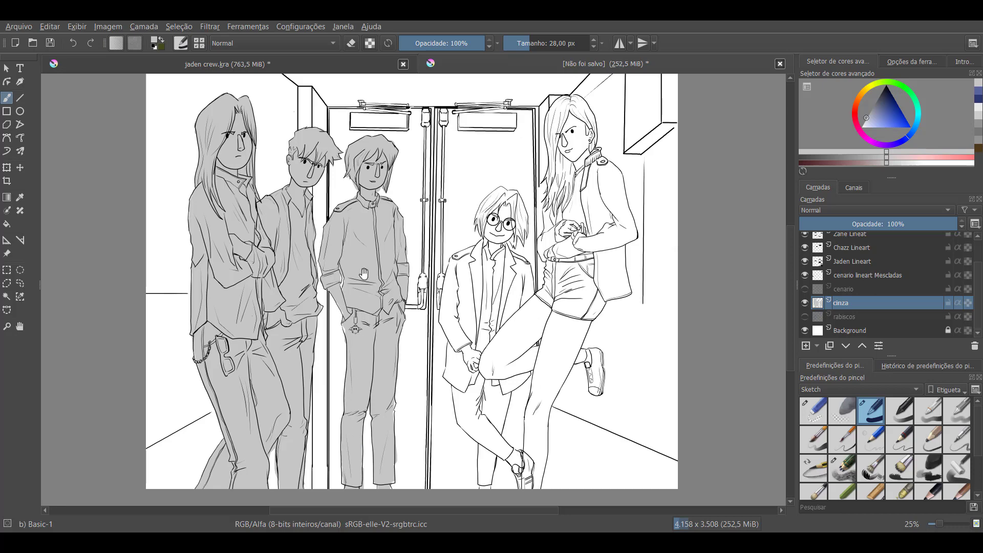
{"action": "mouse_move", "coordinate": [372, 187]}
{"action": "left_mouse_down"}
{"action": "mouse_move", "coordinate": [400, 247]}
{"action": "mouse_move", "coordinate": [379, 189]}
{"action": "left_mouse_up"}
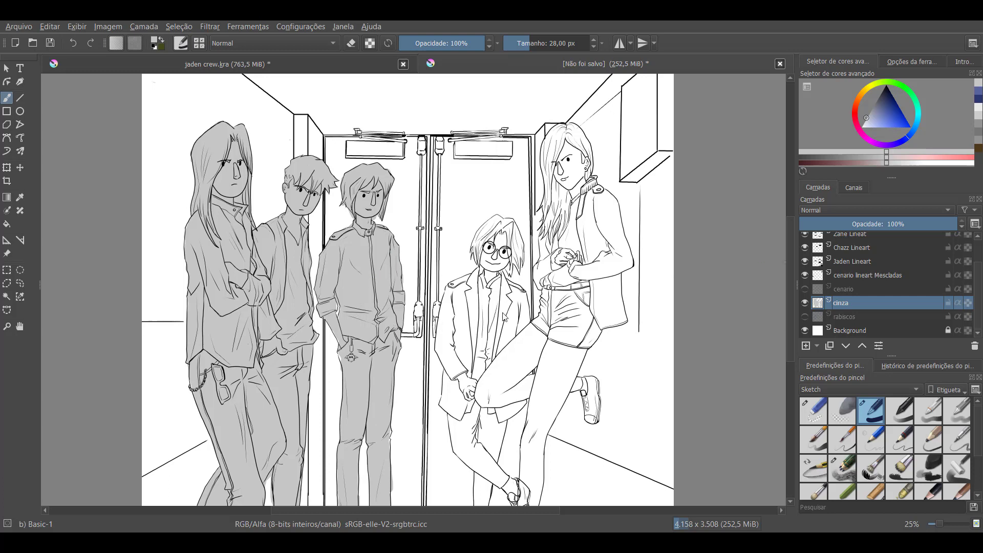
Add a new paint layer, move it below cinza and rename it "cinza cenario"
{"action": "left_click", "coordinate": [806, 346]}
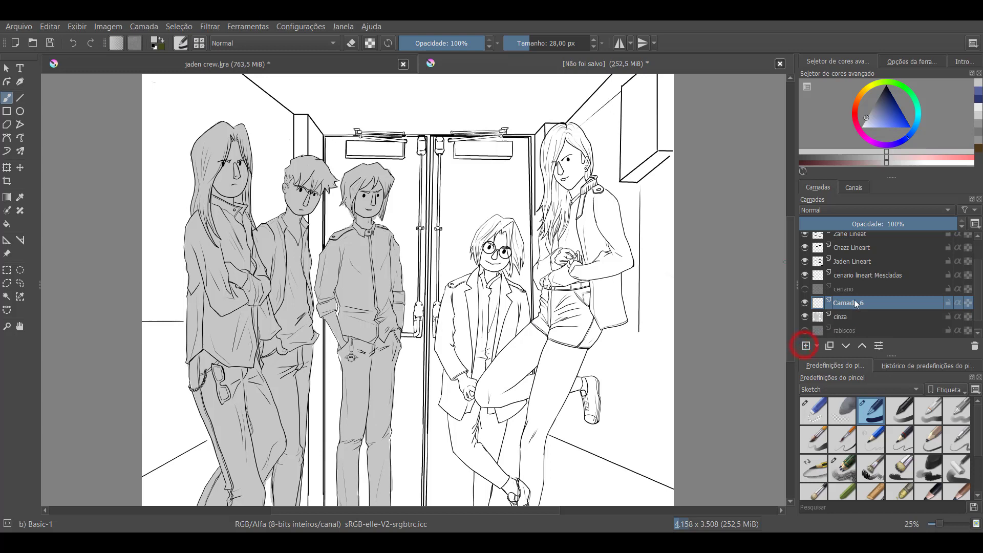
{"action": "left_click", "coordinate": [854, 302]}
{"action": "left_click_drag", "start_coordinate": [855, 303], "coordinate": [857, 323]}
{"action": "double_click", "coordinate": [853, 316]}
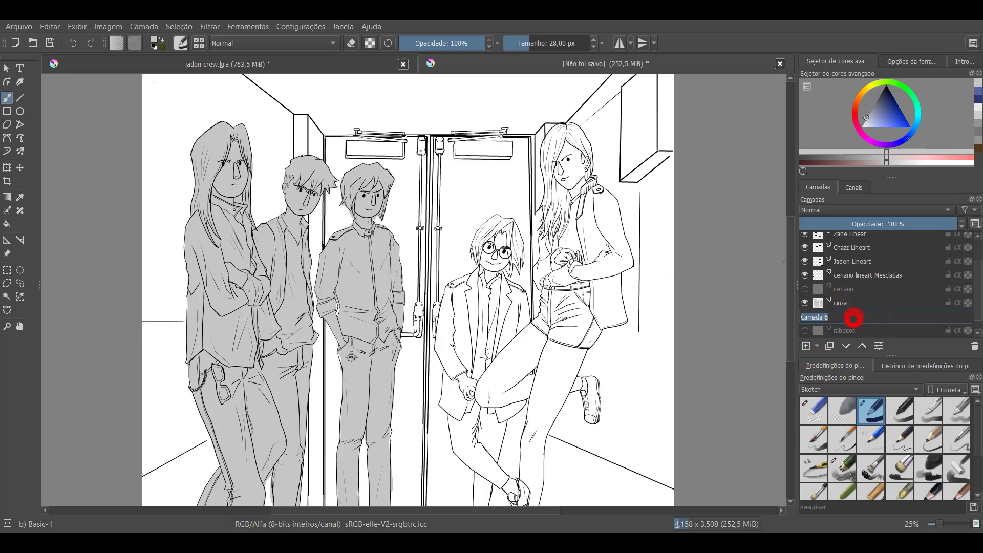
{"action": "type", "text": "cinza"}
{"action": "key", "text": "Return"}
{"action": "double_click", "coordinate": [885, 318]}
{"action": "left_click", "coordinate": [885, 318]}
{"action": "type", "text": "cenario"}
{"action": "key", "text": "Return"}
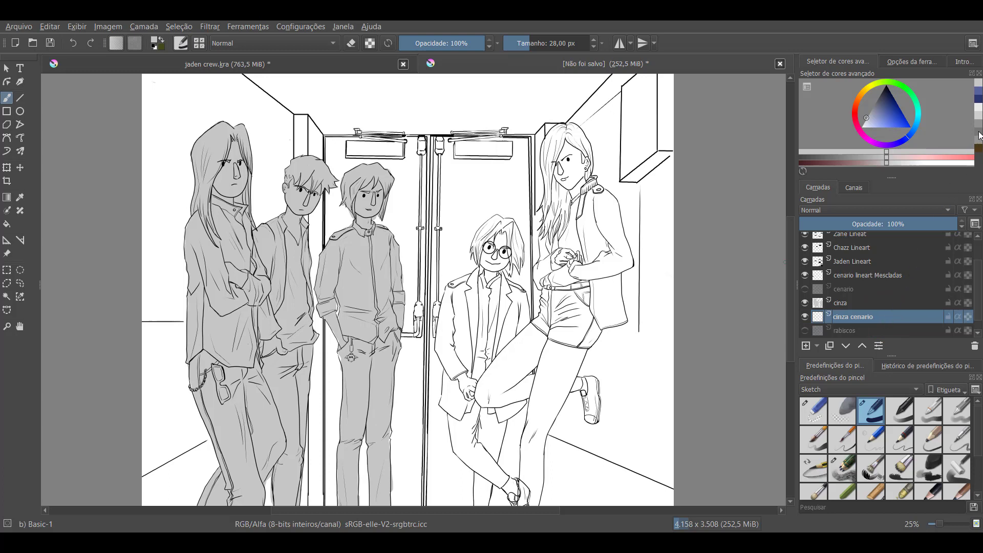
Choose a darker grey, enlarge the brush to 201 px and paint the hallway's left wall and part of the ceiling
{"action": "left_click_drag", "start_coordinate": [874, 104], "coordinate": [875, 101]}
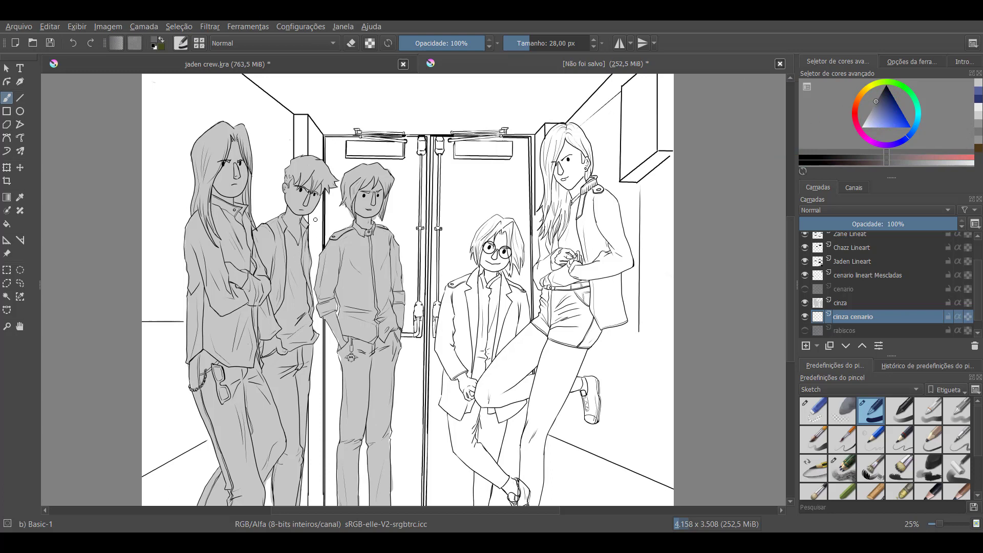
{"action": "key", "text": "bracketright"}
{"action": "key", "text": "bracketright"}
{"action": "key", "text": "bracketright"}
{"action": "key", "text": "bracketright"}
{"action": "key", "text": "bracketright"}
{"action": "key", "text": "bracketright"}
{"action": "key", "text": "bracketright"}
{"action": "key", "text": "bracketright"}
{"action": "key", "text": "bracketright"}
{"action": "key", "text": "bracketright"}
{"action": "key", "text": "bracketright"}
{"action": "key", "text": "bracketright"}
{"action": "key", "text": "bracketright"}
{"action": "key", "text": "bracketright"}
{"action": "key", "text": "bracketright"}
{"action": "key", "text": "bracketright"}
{"action": "key", "text": "bracketright"}
{"action": "key", "text": "bracketright"}
{"action": "key", "text": "bracketright"}
{"action": "key", "text": "bracketright"}
{"action": "mouse_move", "coordinate": [224, 99]}
{"action": "left_mouse_down"}
{"action": "mouse_move", "coordinate": [186, 165]}
{"action": "mouse_move", "coordinate": [190, 140]}
{"action": "mouse_move", "coordinate": [127, 172]}
{"action": "mouse_move", "coordinate": [194, 83]}
{"action": "mouse_move", "coordinate": [147, 82]}
{"action": "left_mouse_up"}
{"action": "mouse_move", "coordinate": [258, 77]}
{"action": "left_mouse_down"}
{"action": "mouse_move", "coordinate": [279, 85]}
{"action": "mouse_move", "coordinate": [199, 236]}
{"action": "mouse_move", "coordinate": [267, 225]}
{"action": "mouse_move", "coordinate": [305, 202]}
{"action": "mouse_move", "coordinate": [318, 87]}
{"action": "mouse_move", "coordinate": [315, 353]}
{"action": "mouse_move", "coordinate": [302, 459]}
{"action": "mouse_move", "coordinate": [302, 318]}
{"action": "mouse_move", "coordinate": [320, 492]}
{"action": "mouse_move", "coordinate": [268, 496]}
{"action": "mouse_move", "coordinate": [230, 401]}
{"action": "mouse_move", "coordinate": [179, 353]}
{"action": "mouse_move", "coordinate": [154, 461]}
{"action": "left_mouse_up"}
{"action": "mouse_move", "coordinate": [151, 368]}
{"action": "left_mouse_down"}
{"action": "mouse_move", "coordinate": [154, 205]}
{"action": "mouse_move", "coordinate": [198, 169]}
{"action": "left_mouse_up"}
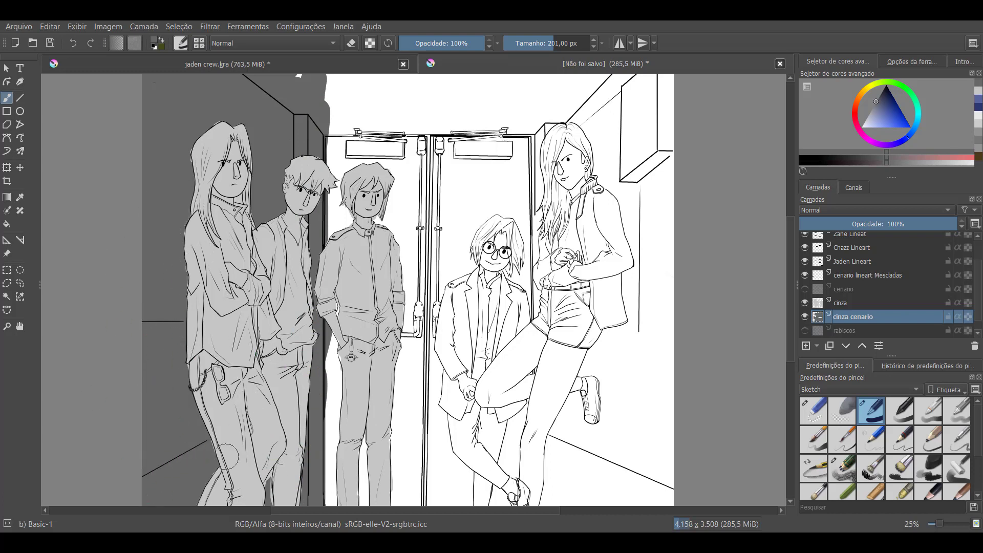
{"action": "mouse_move", "coordinate": [346, 105]}
{"action": "left_mouse_down"}
{"action": "mouse_move", "coordinate": [291, 108]}
{"action": "mouse_move", "coordinate": [320, 89]}
{"action": "mouse_move", "coordinate": [287, 82]}
{"action": "mouse_move", "coordinate": [360, 77]}
{"action": "mouse_move", "coordinate": [251, 119]}
{"action": "mouse_move", "coordinate": [314, 124]}
{"action": "left_mouse_up"}
{"action": "left_click_drag", "start_coordinate": [404, 103], "coordinate": [460, 89]}
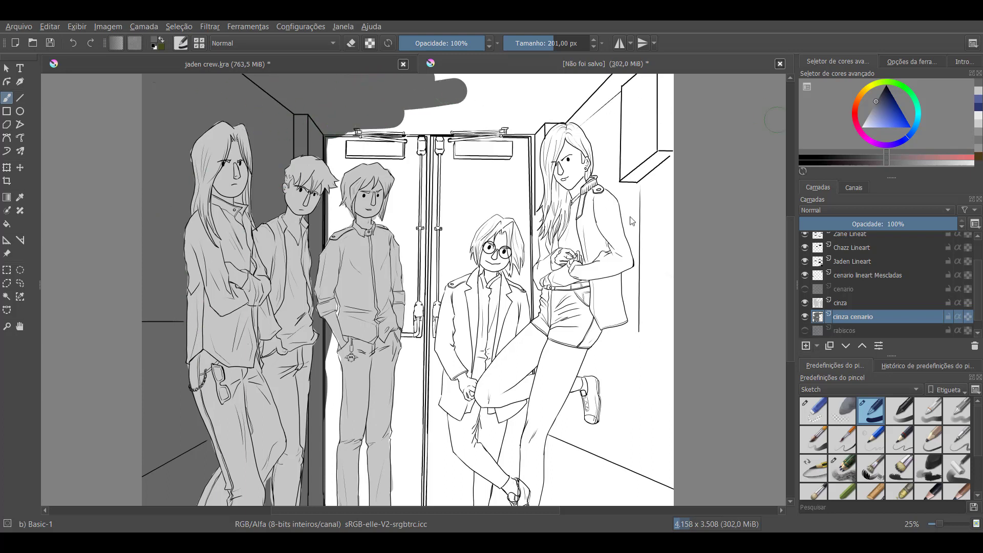
Add a new paint layer above cinza cenario and rename it "cinza porta"
{"action": "left_click", "coordinate": [806, 345]}
{"action": "left_click", "coordinate": [854, 317]}
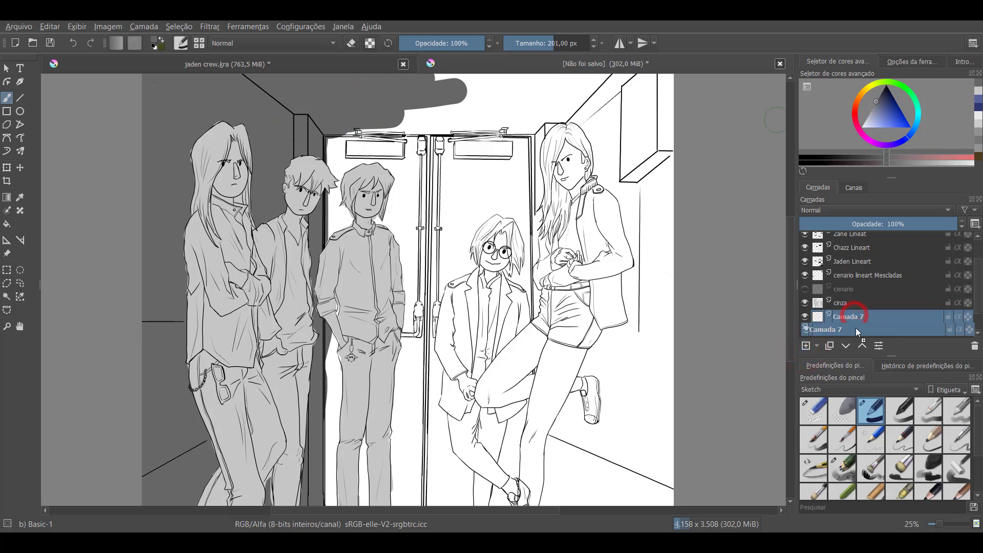
{"action": "double_click", "coordinate": [895, 316]}
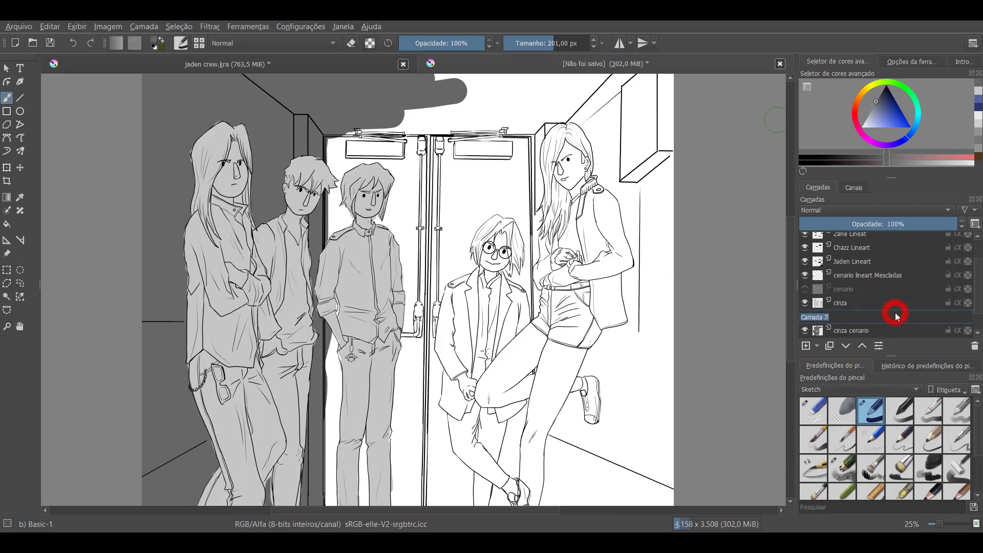
{"action": "type", "text": "cinza porta"}
{"action": "key", "text": "Return"}
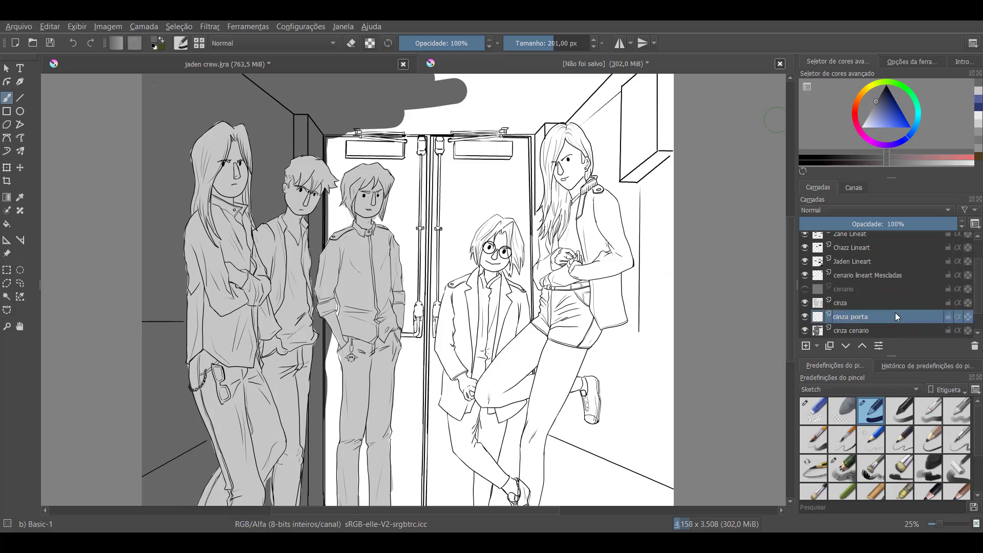
Paint the left door panel in medium grey and cover the overspill on the ceiling with the darker wall grey
{"action": "mouse_move", "coordinate": [883, 122]}
{"action": "left_mouse_down"}
{"action": "mouse_move", "coordinate": [879, 105]}
{"action": "mouse_move", "coordinate": [871, 110]}
{"action": "left_mouse_up"}
{"action": "mouse_move", "coordinate": [354, 155]}
{"action": "left_mouse_down"}
{"action": "mouse_move", "coordinate": [340, 178]}
{"action": "mouse_move", "coordinate": [348, 171]}
{"action": "mouse_move", "coordinate": [353, 254]}
{"action": "mouse_move", "coordinate": [378, 204]}
{"action": "mouse_move", "coordinate": [405, 383]}
{"action": "mouse_move", "coordinate": [403, 404]}
{"action": "mouse_move", "coordinate": [379, 430]}
{"action": "mouse_move", "coordinate": [347, 306]}
{"action": "mouse_move", "coordinate": [342, 480]}
{"action": "mouse_move", "coordinate": [342, 463]}
{"action": "mouse_move", "coordinate": [355, 496]}
{"action": "mouse_move", "coordinate": [385, 387]}
{"action": "mouse_move", "coordinate": [408, 352]}
{"action": "mouse_move", "coordinate": [408, 500]}
{"action": "mouse_move", "coordinate": [397, 225]}
{"action": "mouse_move", "coordinate": [399, 357]}
{"action": "mouse_move", "coordinate": [422, 178]}
{"action": "mouse_move", "coordinate": [410, 318]}
{"action": "mouse_move", "coordinate": [421, 87]}
{"action": "mouse_move", "coordinate": [412, 130]}
{"action": "mouse_move", "coordinate": [407, 100]}
{"action": "mouse_move", "coordinate": [399, 173]}
{"action": "mouse_move", "coordinate": [336, 152]}
{"action": "left_mouse_up"}
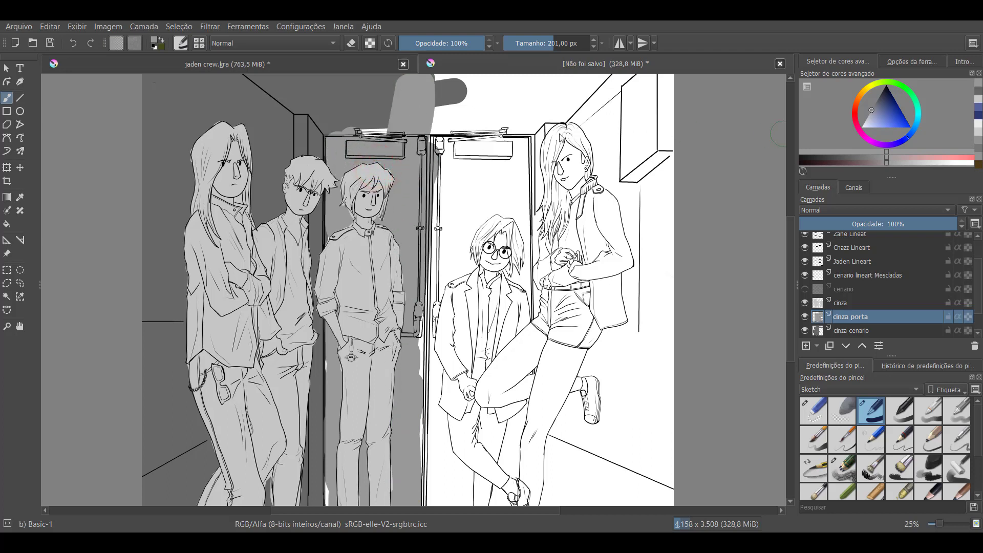
{"action": "left_click", "coordinate": [980, 92]}
{"action": "mouse_move", "coordinate": [402, 88]}
{"action": "left_mouse_down"}
{"action": "mouse_move", "coordinate": [272, 111]}
{"action": "mouse_move", "coordinate": [347, 124]}
{"action": "mouse_move", "coordinate": [371, 111]}
{"action": "mouse_move", "coordinate": [442, 113]}
{"action": "left_mouse_up"}
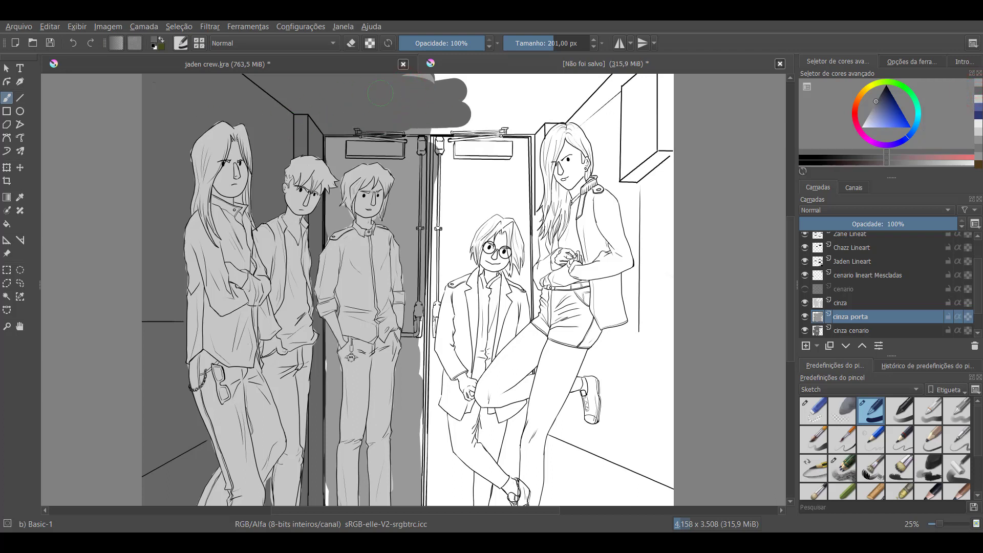
{"action": "mouse_move", "coordinate": [381, 94]}
{"action": "left_mouse_down"}
{"action": "mouse_move", "coordinate": [409, 82]}
{"action": "mouse_move", "coordinate": [397, 110]}
{"action": "mouse_move", "coordinate": [420, 128]}
{"action": "left_mouse_up"}
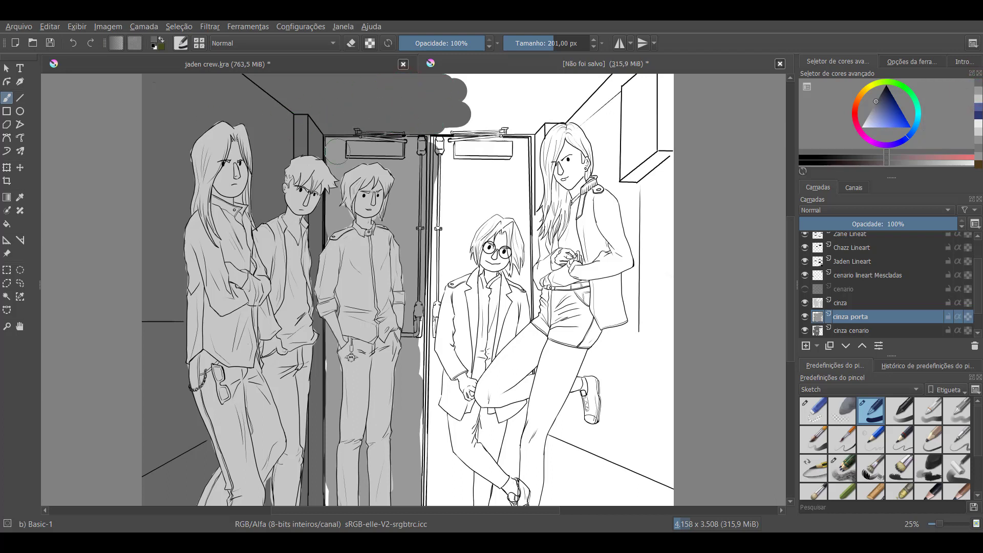
Make the cinza layer active
{"action": "scroll", "coordinate": [430, 335], "scroll_direction": "up", "scroll_amount": 2}
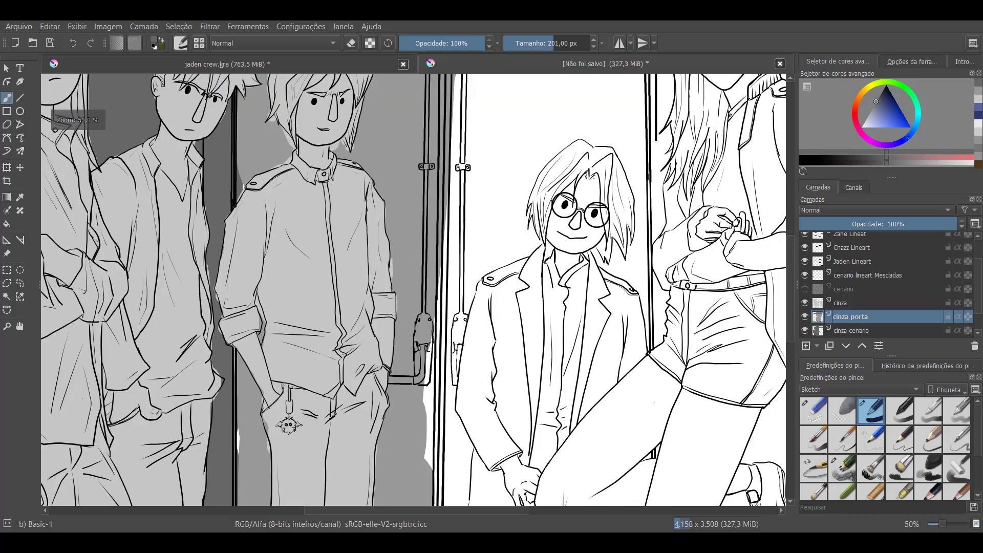
{"action": "mouse_move", "coordinate": [333, 234]}
{"action": "left_mouse_down"}
{"action": "mouse_move", "coordinate": [641, 289]}
{"action": "mouse_move", "coordinate": [634, 356]}
{"action": "mouse_move", "coordinate": [652, 370]}
{"action": "left_mouse_up"}
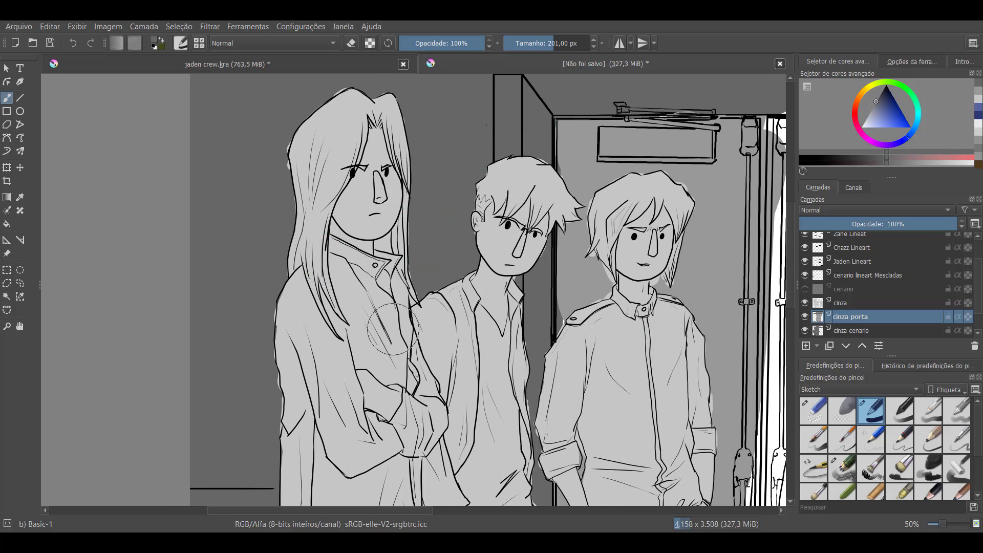
{"action": "left_click", "coordinate": [844, 304]}
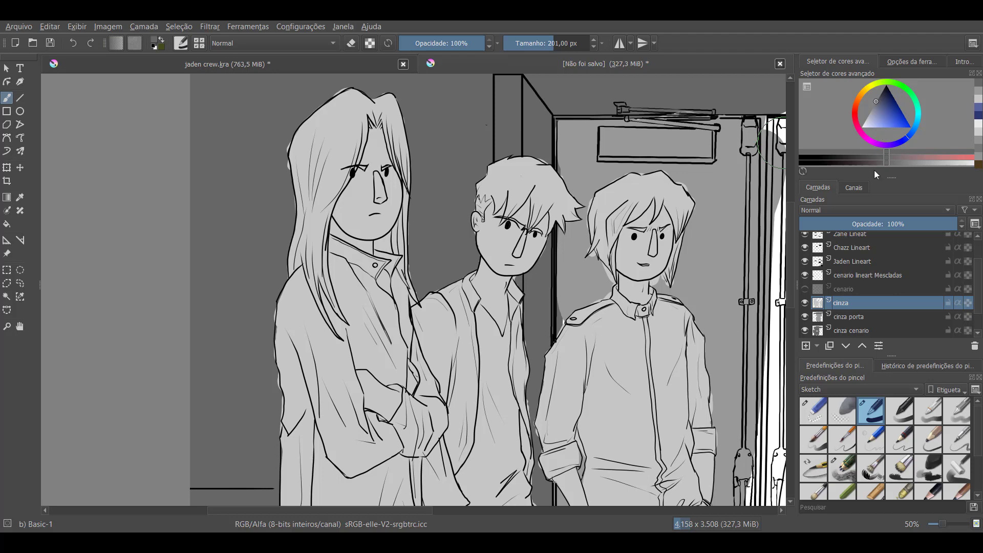
{"action": "right_click", "coordinate": [846, 307]}
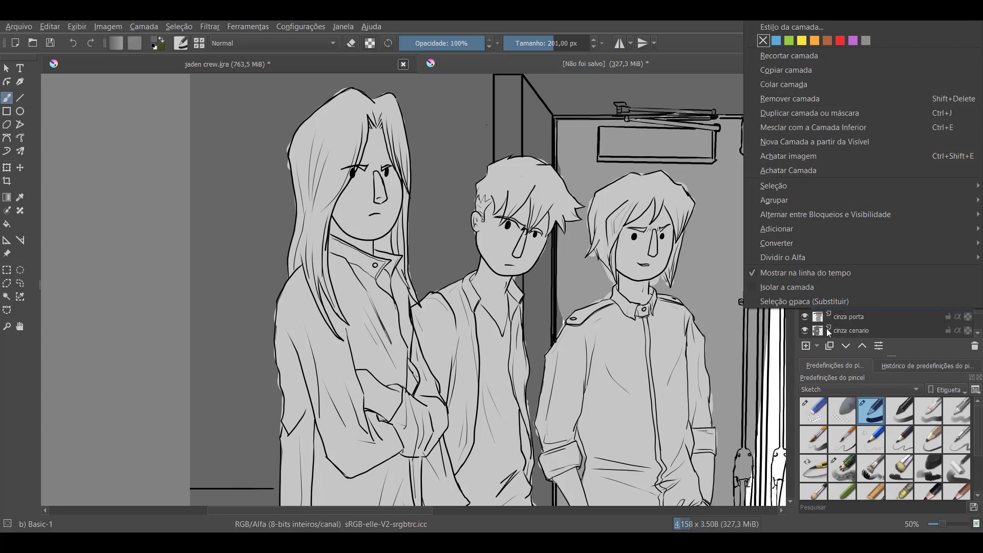
{"action": "left_click", "coordinate": [807, 351]}
{"action": "left_click", "coordinate": [807, 350]}
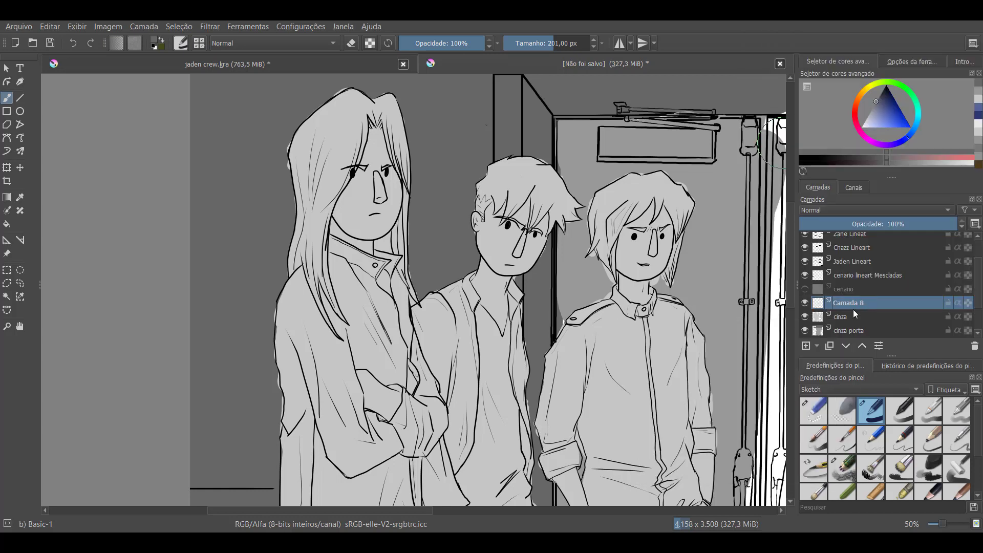
{"action": "left_click", "coordinate": [976, 329]}
{"action": "left_click", "coordinate": [974, 346]}
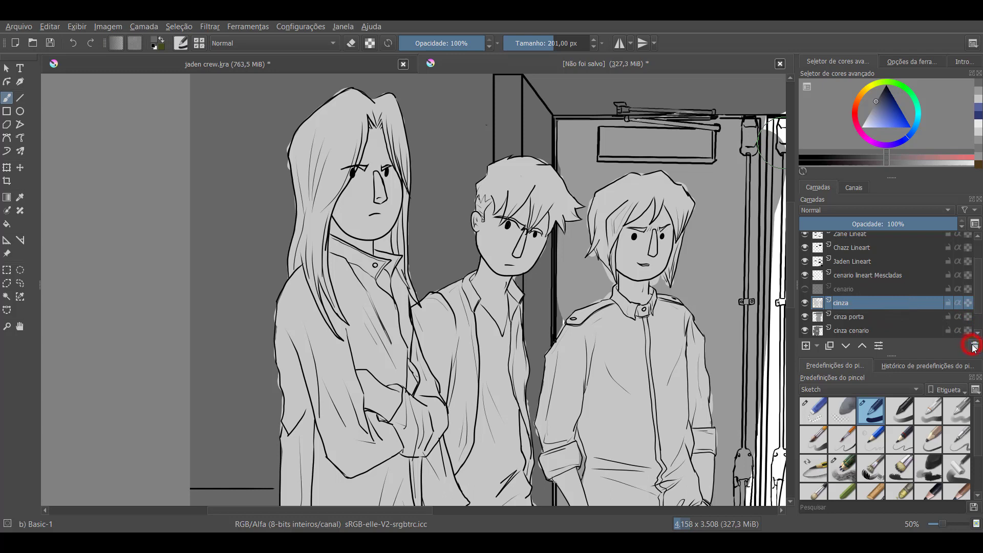
Add a group layer, place the cinza layer inside it and rename the group "Cinza luz e sombra"
{"action": "left_click", "coordinate": [816, 347]}
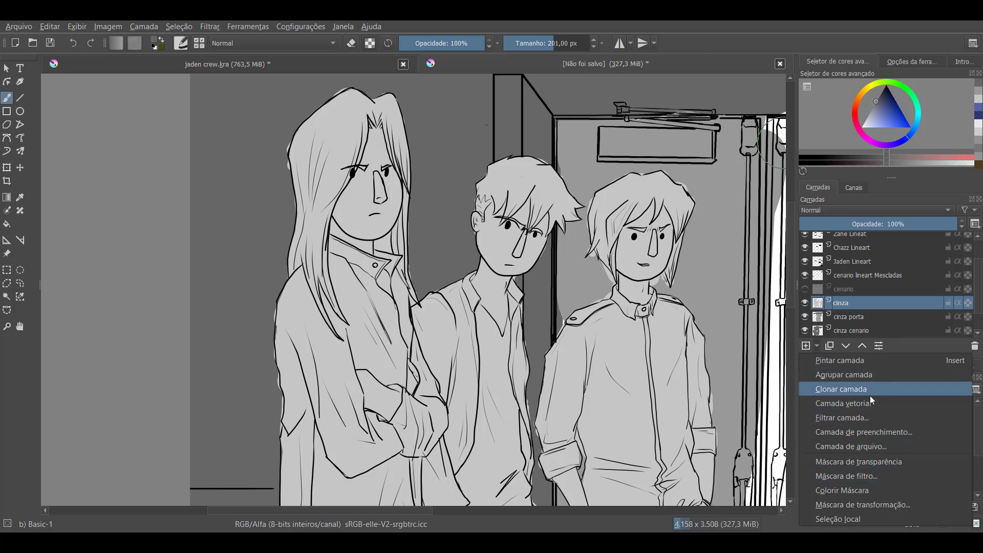
{"action": "left_click", "coordinate": [864, 361]}
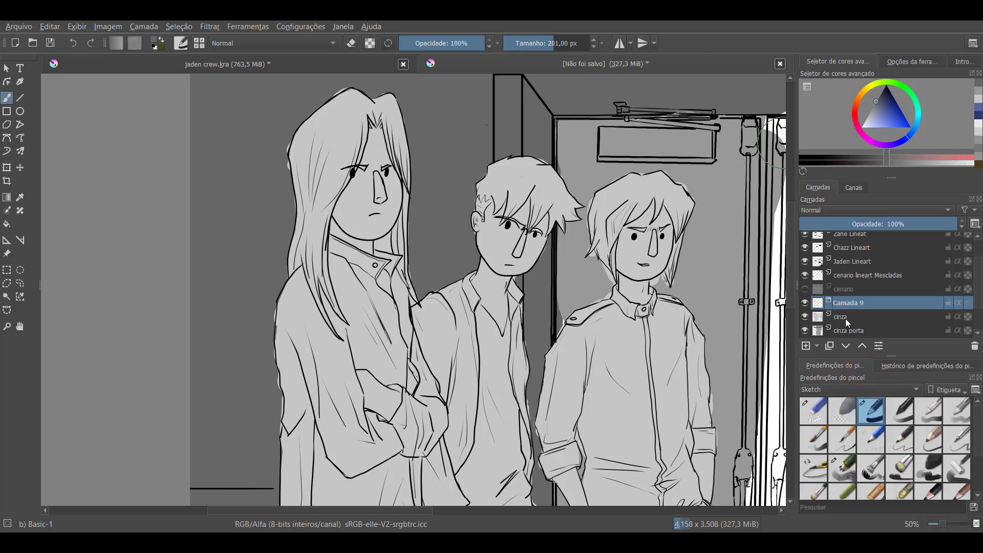
{"action": "mouse_move", "coordinate": [846, 319]}
{"action": "left_mouse_down"}
{"action": "mouse_move", "coordinate": [856, 299]}
{"action": "mouse_move", "coordinate": [849, 321]}
{"action": "mouse_move", "coordinate": [850, 306]}
{"action": "left_mouse_up"}
{"action": "double_click", "coordinate": [850, 305]}
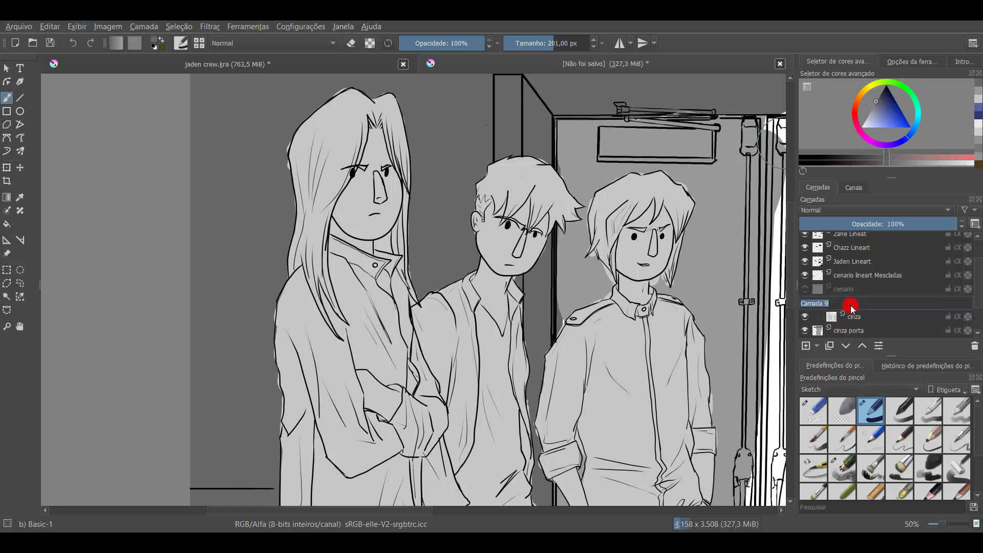
{"action": "type", "text": "cinza luz e sombra"}
{"action": "key", "text": "Return"}
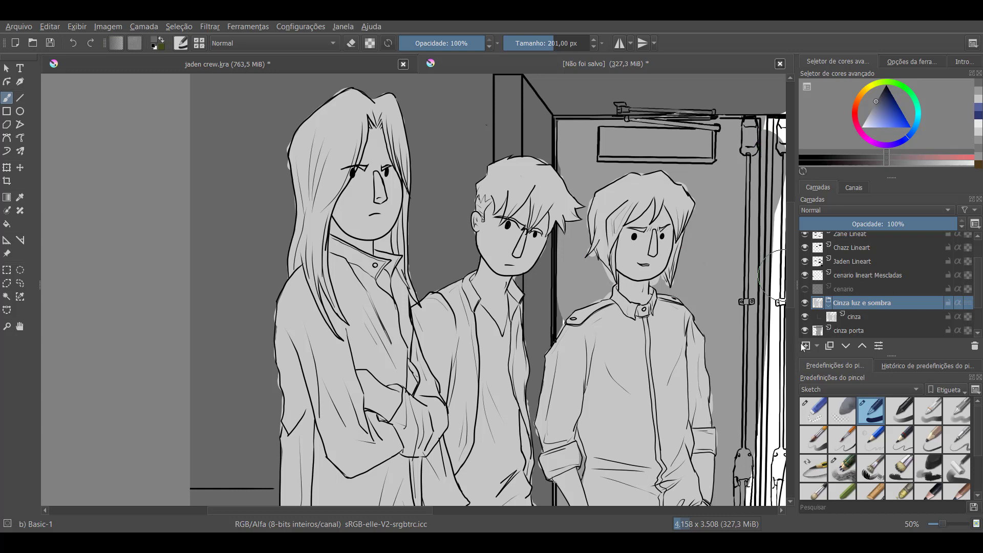
Add a paint layer above cinza inside the group, turn on alpha inheritance for it and make it active
{"action": "left_click_drag", "start_coordinate": [794, 348], "coordinate": [794, 347]}
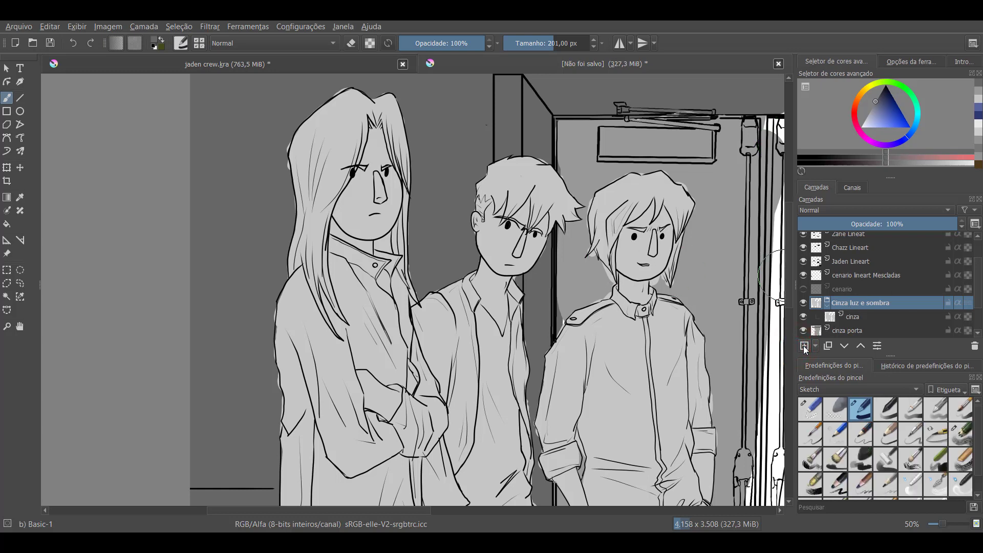
{"action": "left_click", "coordinate": [806, 347]}
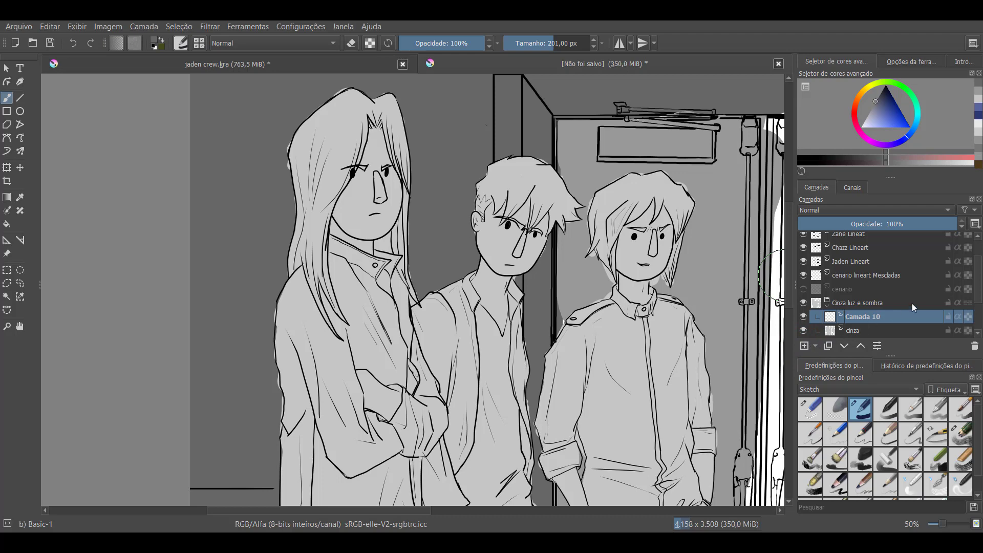
{"action": "left_click_drag", "start_coordinate": [977, 278], "coordinate": [977, 290]}
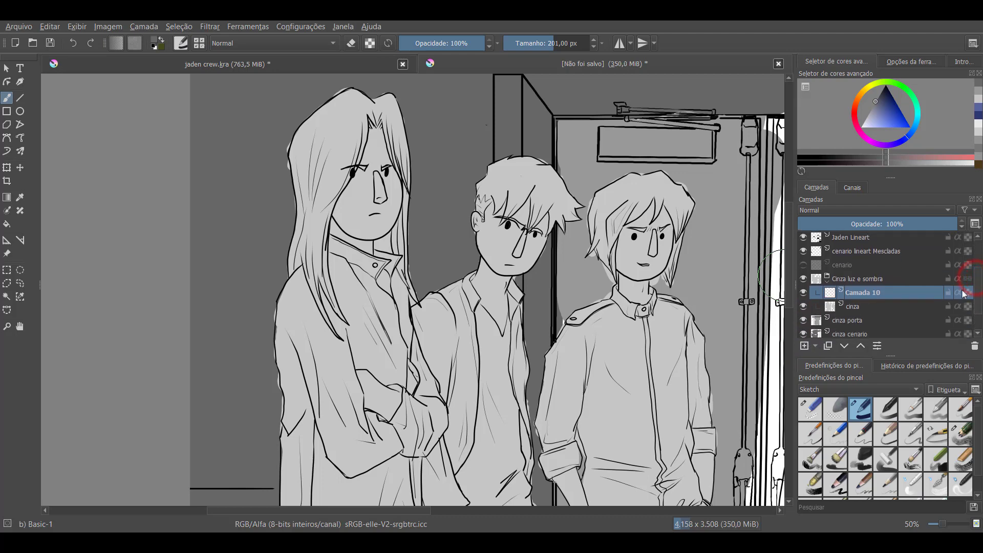
{"action": "left_click", "coordinate": [857, 308]}
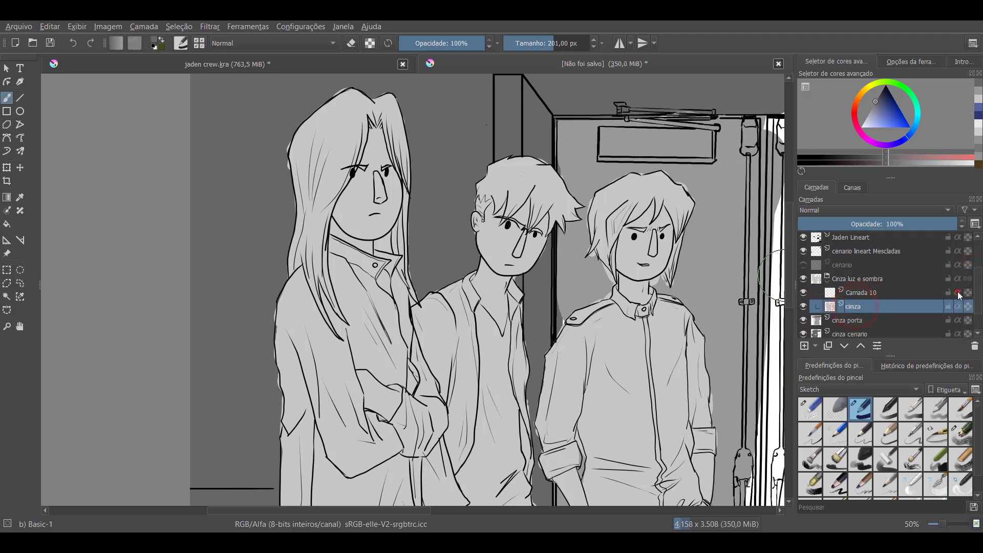
{"action": "left_click", "coordinate": [957, 293]}
{"action": "left_click", "coordinate": [865, 292]}
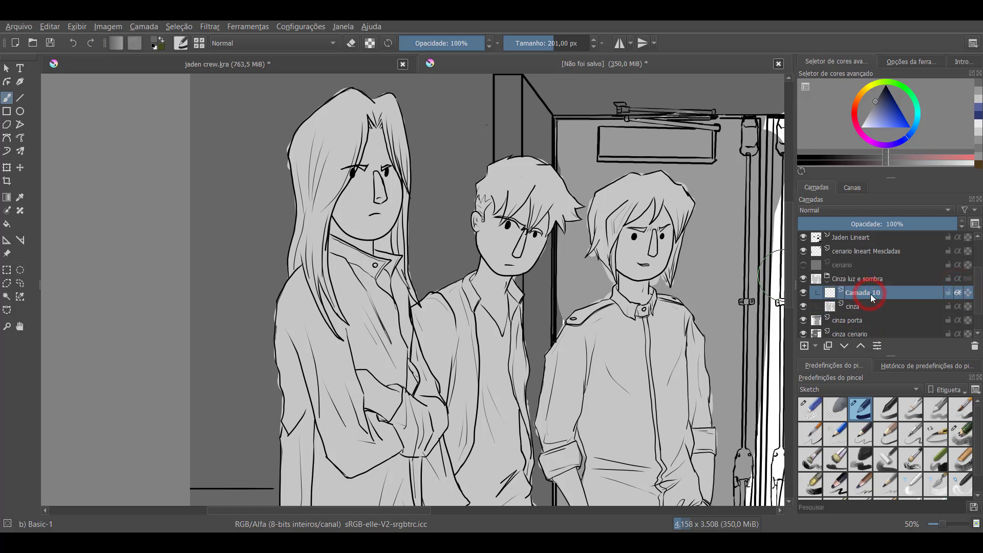
{"action": "mouse_move", "coordinate": [318, 117]}
{"action": "left_mouse_down"}
{"action": "mouse_move", "coordinate": [282, 153]}
{"action": "mouse_move", "coordinate": [328, 135]}
{"action": "mouse_move", "coordinate": [348, 149]}
{"action": "left_mouse_up"}
{"action": "key", "text": "ctrl+z"}
{"action": "left_click_drag", "start_coordinate": [871, 109], "coordinate": [864, 120]}
{"action": "mouse_move", "coordinate": [309, 136]}
{"action": "left_mouse_down"}
{"action": "mouse_move", "coordinate": [339, 114]}
{"action": "mouse_move", "coordinate": [377, 116]}
{"action": "mouse_move", "coordinate": [386, 190]}
{"action": "mouse_move", "coordinate": [302, 264]}
{"action": "mouse_move", "coordinate": [287, 330]}
{"action": "mouse_move", "coordinate": [372, 277]}
{"action": "left_mouse_up"}
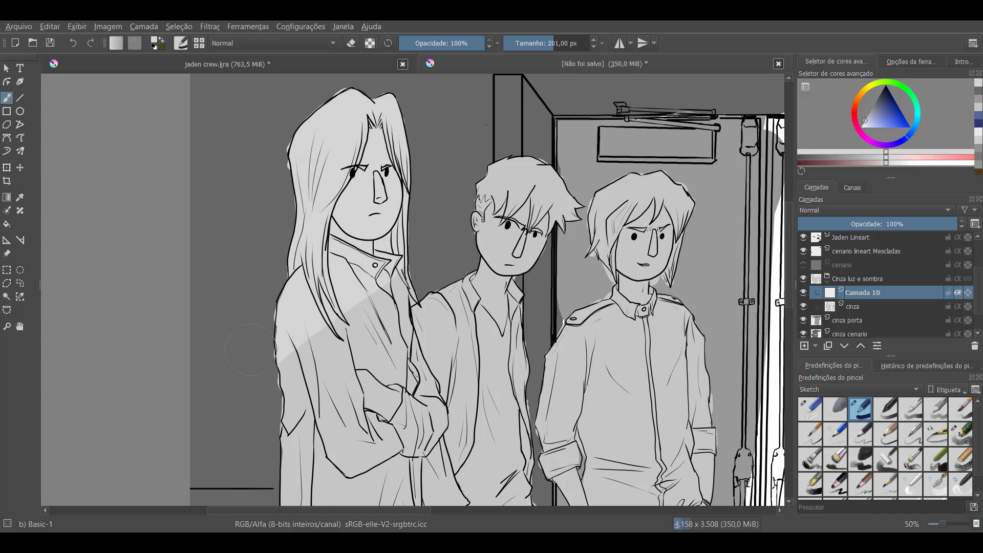
{"action": "key", "text": "ctrl+z"}
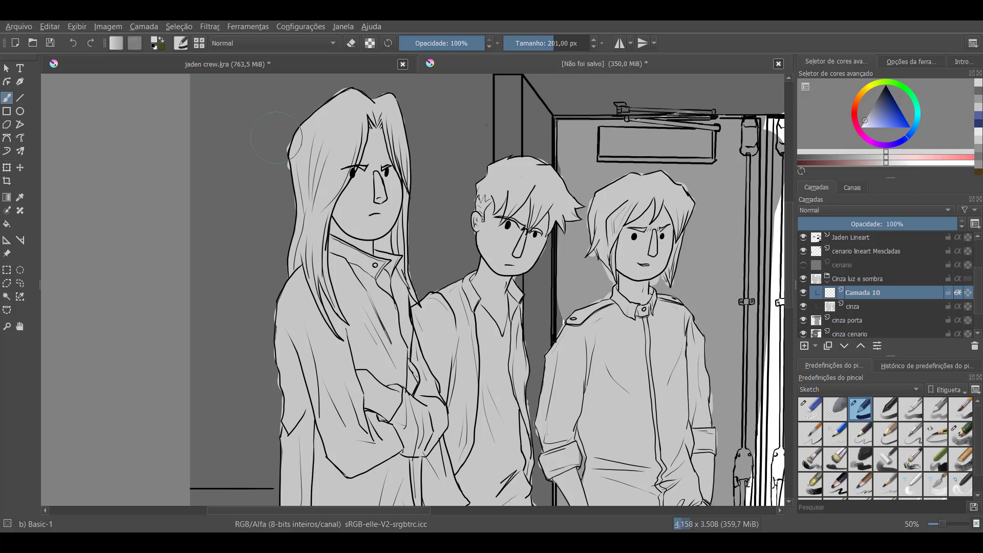
Choose a medium grey, reduce the brush to 73 px and shade the long-haired figure's outer hair edge, shoulder and sleeve
{"action": "mouse_move", "coordinate": [859, 117]}
{"action": "left_mouse_down"}
{"action": "mouse_move", "coordinate": [874, 112]}
{"action": "mouse_move", "coordinate": [863, 106]}
{"action": "left_mouse_up"}
{"action": "mouse_move", "coordinate": [308, 109]}
{"action": "left_mouse_down"}
{"action": "mouse_move", "coordinate": [282, 169]}
{"action": "mouse_move", "coordinate": [304, 236]}
{"action": "left_mouse_up"}
{"action": "key", "text": "bracketleft"}
{"action": "key", "text": "bracketleft"}
{"action": "key", "text": "bracketleft"}
{"action": "key", "text": "bracketleft"}
{"action": "key", "text": "bracketleft"}
{"action": "key", "text": "bracketleft"}
{"action": "key", "text": "bracketleft"}
{"action": "key", "text": "bracketleft"}
{"action": "key", "text": "bracketleft"}
{"action": "key", "text": "bracketleft"}
{"action": "key", "text": "bracketleft"}
{"action": "key", "text": "bracketleft"}
{"action": "key", "text": "bracketleft"}
{"action": "key", "text": "bracketleft"}
{"action": "key", "text": "bracketleft"}
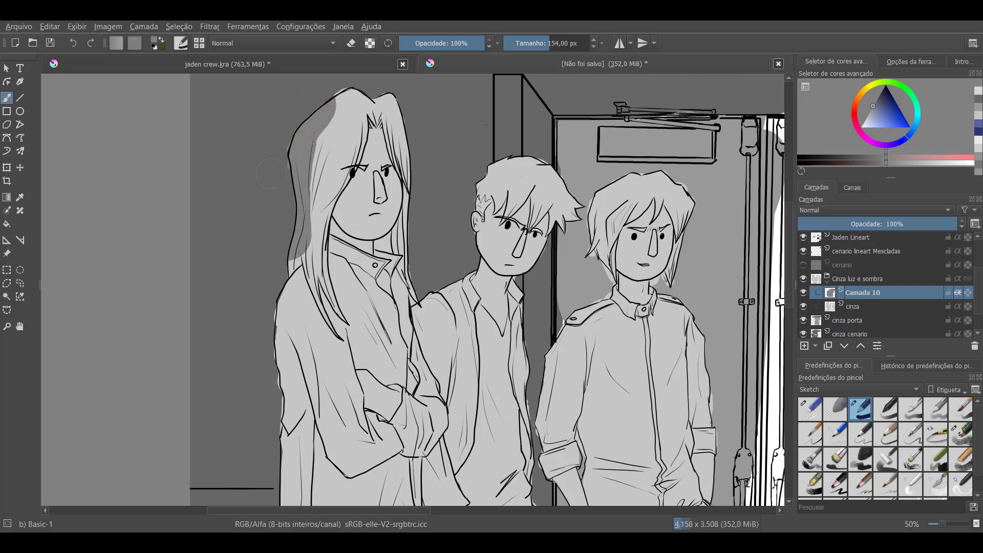
{"action": "mouse_move", "coordinate": [285, 167]}
{"action": "left_mouse_down"}
{"action": "mouse_move", "coordinate": [290, 267]}
{"action": "mouse_move", "coordinate": [276, 330]}
{"action": "mouse_move", "coordinate": [278, 383]}
{"action": "mouse_move", "coordinate": [273, 316]}
{"action": "mouse_move", "coordinate": [279, 353]}
{"action": "left_mouse_up"}
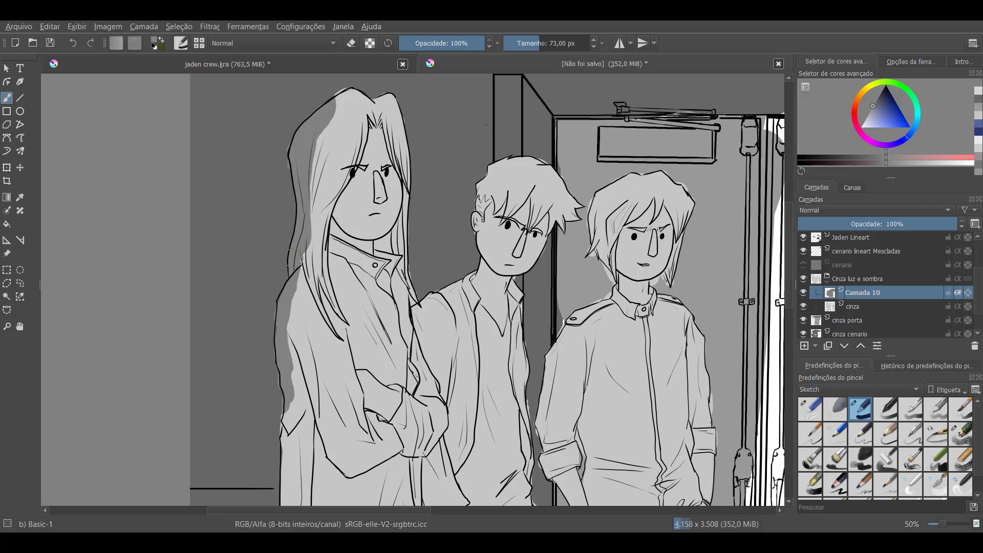
{"action": "mouse_move", "coordinate": [300, 256]}
{"action": "left_mouse_down"}
{"action": "mouse_move", "coordinate": [276, 344]}
{"action": "mouse_move", "coordinate": [284, 321]}
{"action": "mouse_move", "coordinate": [279, 405]}
{"action": "left_mouse_up"}
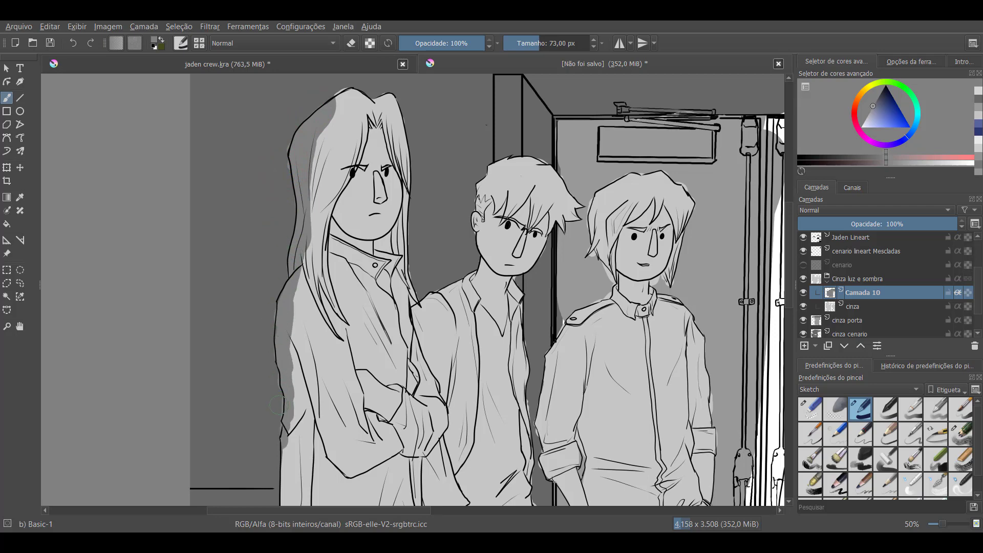
{"action": "mouse_move", "coordinate": [289, 141]}
{"action": "left_mouse_down"}
{"action": "mouse_move", "coordinate": [329, 92]}
{"action": "mouse_move", "coordinate": [300, 160]}
{"action": "mouse_move", "coordinate": [311, 156]}
{"action": "mouse_move", "coordinate": [306, 190]}
{"action": "mouse_move", "coordinate": [301, 163]}
{"action": "left_mouse_up"}
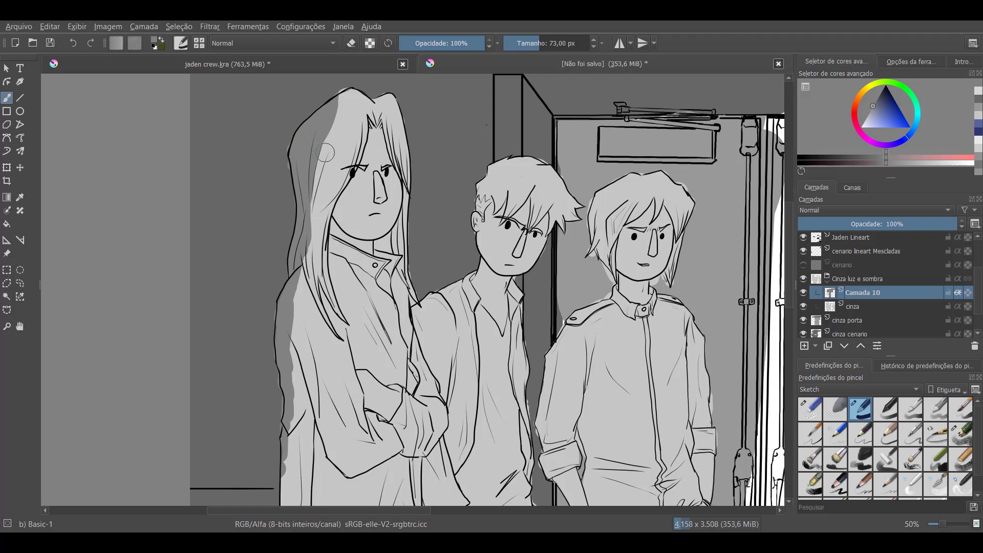
Reduce the brush to 11 px, try shading the hair strands over the long-haired figure's shoulder and undo the last strokes
{"action": "key", "text": "bracketleft"}
{"action": "key", "text": "bracketleft"}
{"action": "key", "text": "bracketleft"}
{"action": "key", "text": "bracketleft"}
{"action": "key", "text": "bracketleft"}
{"action": "key", "text": "bracketleft"}
{"action": "key", "text": "bracketleft"}
{"action": "key", "text": "bracketleft"}
{"action": "key", "text": "bracketleft"}
{"action": "key", "text": "bracketleft"}
{"action": "key", "text": "bracketleft"}
{"action": "key", "text": "bracketleft"}
{"action": "key", "text": "bracketleft"}
{"action": "key", "text": "bracketleft"}
{"action": "key", "text": "bracketleft"}
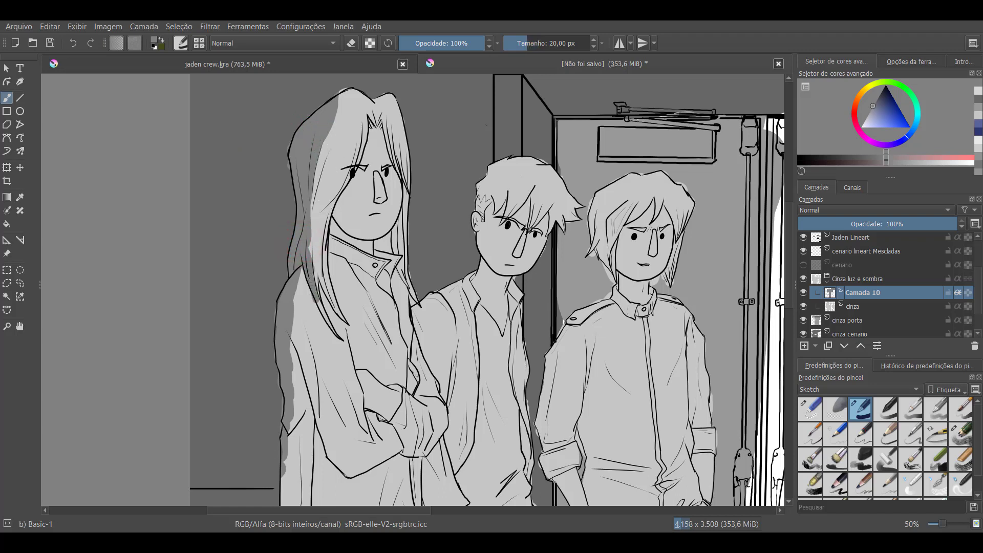
{"action": "key", "text": "bracketleft"}
{"action": "key", "text": "bracketleft"}
{"action": "key", "text": "bracketleft"}
{"action": "key", "text": "bracketleft"}
{"action": "key", "text": "bracketleft"}
{"action": "key", "text": "bracketleft"}
{"action": "key", "text": "bracketleft"}
{"action": "left_click_drag", "start_coordinate": [315, 291], "coordinate": [325, 323]}
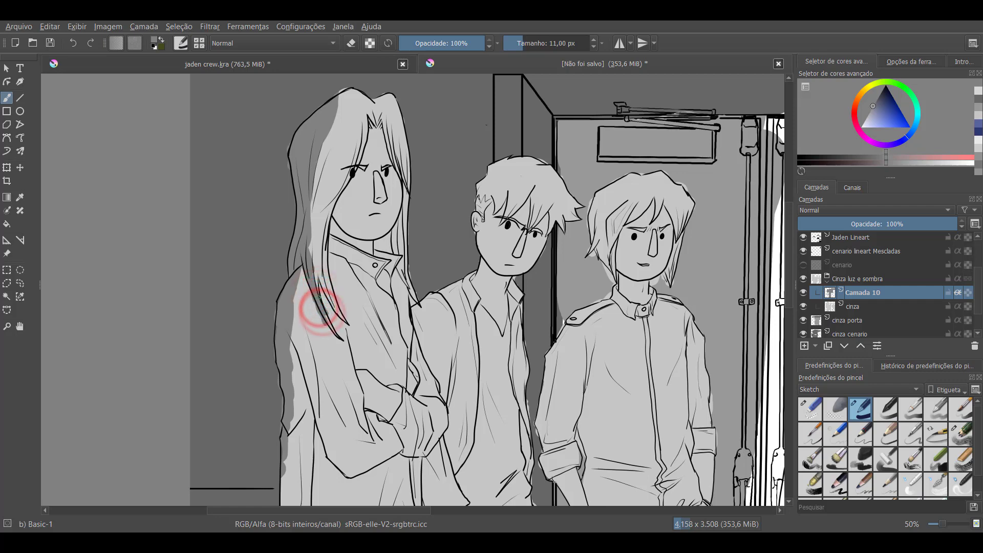
{"action": "key", "text": "ctrl+z"}
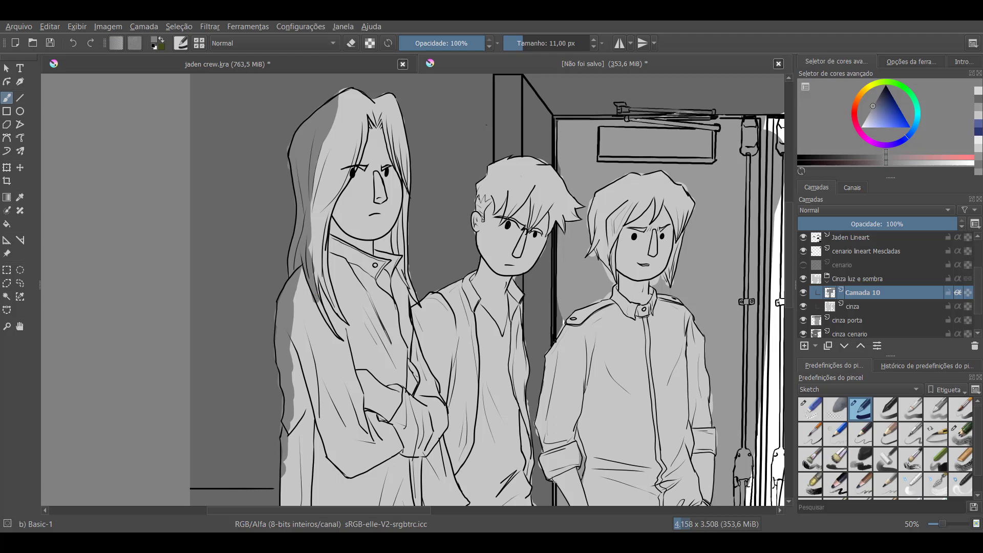
{"action": "key", "text": "ctrl+z"}
Shade the hair strands beside the long-haired figure's face and over the shoulder, plus the neck inside the collar
{"action": "left_click_drag", "start_coordinate": [353, 129], "coordinate": [333, 205]}
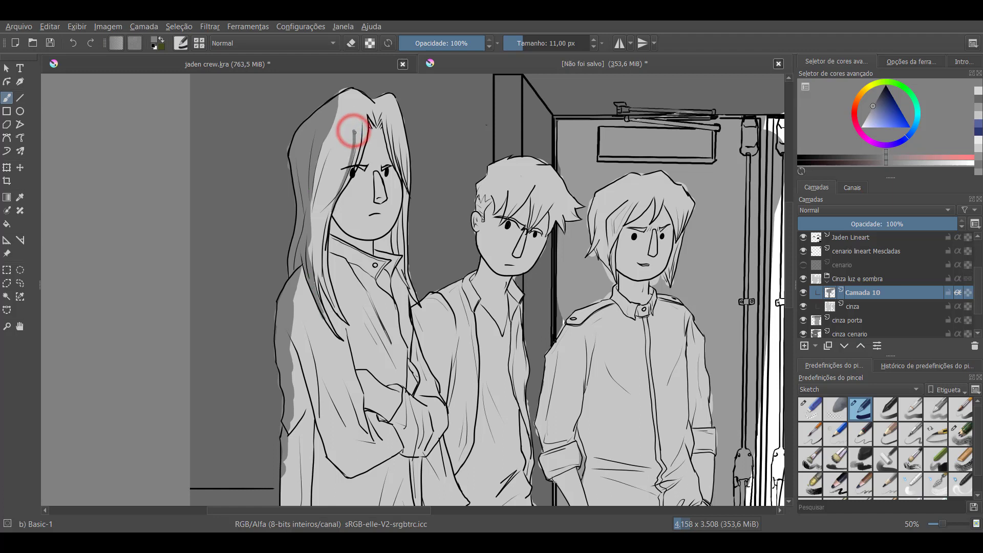
{"action": "left_click_drag", "start_coordinate": [357, 127], "coordinate": [355, 139]}
{"action": "key", "text": "ctrl+z"}
{"action": "left_click_drag", "start_coordinate": [321, 258], "coordinate": [338, 313]}
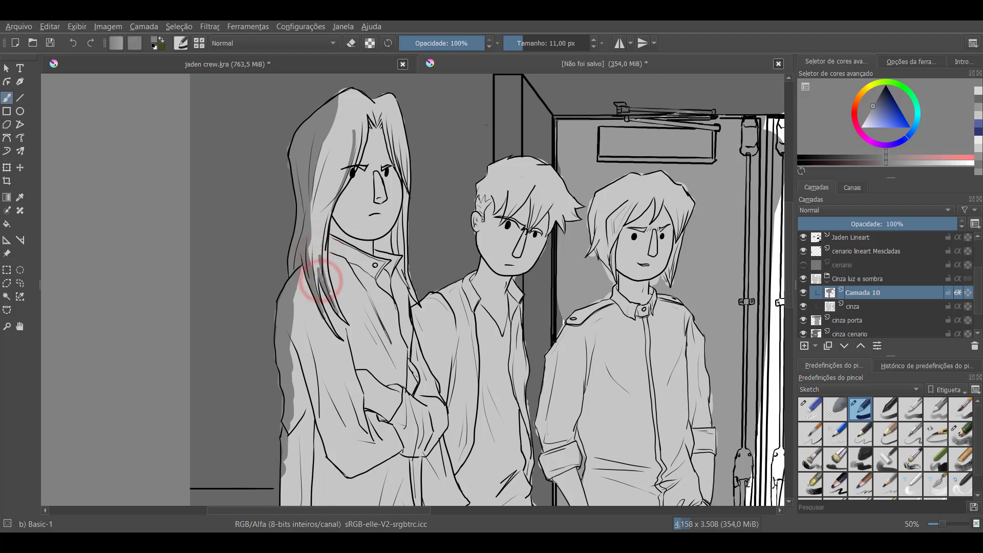
{"action": "left_click_drag", "start_coordinate": [387, 237], "coordinate": [379, 245]}
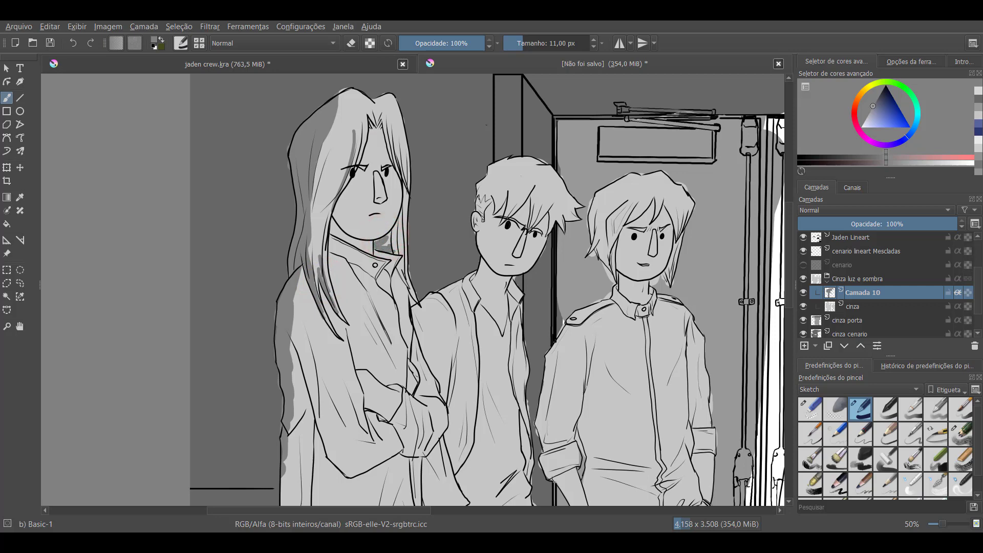
{"action": "left_click_drag", "start_coordinate": [390, 235], "coordinate": [385, 244]}
Choose a near-white grey, enlarge the brush to 63 px and paint highlights along the crown of the long-haired figure's hair
{"action": "left_click_drag", "start_coordinate": [867, 121], "coordinate": [862, 120]}
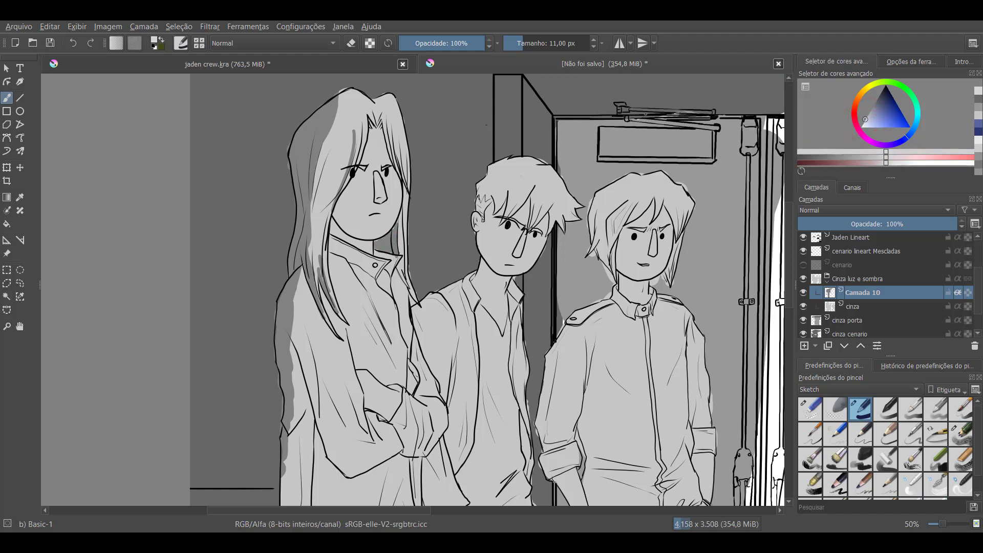
{"action": "key", "text": "bracketright"}
{"action": "key", "text": "bracketright"}
{"action": "key", "text": "bracketright"}
{"action": "key", "text": "bracketright"}
{"action": "key", "text": "bracketright"}
{"action": "key", "text": "bracketright"}
{"action": "key", "text": "bracketright"}
{"action": "key", "text": "bracketright"}
{"action": "key", "text": "bracketright"}
{"action": "key", "text": "bracketright"}
{"action": "key", "text": "bracketright"}
{"action": "key", "text": "bracketright"}
{"action": "key", "text": "bracketright"}
{"action": "key", "text": "bracketright"}
{"action": "key", "text": "bracketright"}
{"action": "key", "text": "bracketright"}
{"action": "key", "text": "bracketright"}
{"action": "key", "text": "bracketright"}
{"action": "key", "text": "bracketright"}
{"action": "key", "text": "bracketright"}
{"action": "left_click_drag", "start_coordinate": [393, 87], "coordinate": [390, 101]}
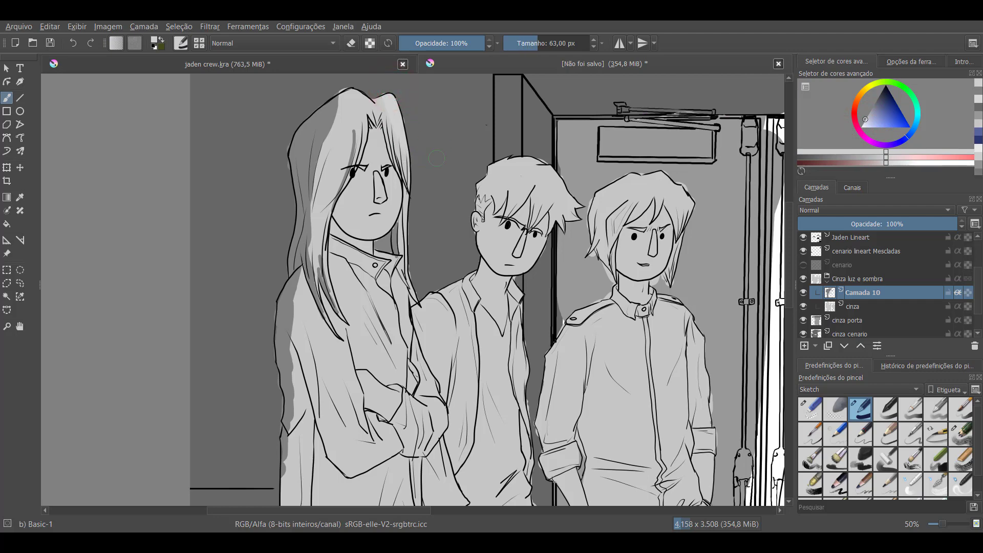
{"action": "left_click_drag", "start_coordinate": [886, 163], "coordinate": [904, 164]}
{"action": "mouse_move", "coordinate": [391, 91]}
{"action": "left_mouse_down"}
{"action": "mouse_move", "coordinate": [407, 145]}
{"action": "mouse_move", "coordinate": [409, 126]}
{"action": "mouse_move", "coordinate": [413, 177]}
{"action": "mouse_move", "coordinate": [387, 84]}
{"action": "mouse_move", "coordinate": [344, 90]}
{"action": "left_mouse_up"}
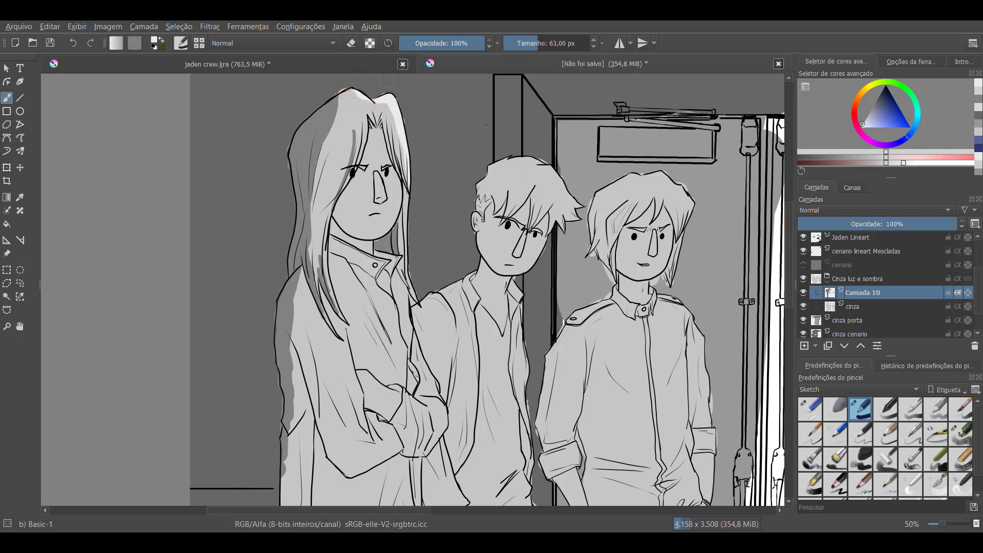
Reduce the brush to 15 px and paint thin near-white highlight strands along the long-haired figure's hair on both sides of the face
{"action": "key", "text": "bracketleft"}
{"action": "key", "text": "bracketleft"}
{"action": "key", "text": "bracketleft"}
{"action": "key", "text": "bracketleft"}
{"action": "key", "text": "bracketleft"}
{"action": "key", "text": "bracketleft"}
{"action": "key", "text": "bracketleft"}
{"action": "left_click_drag", "start_coordinate": [363, 119], "coordinate": [344, 188]}
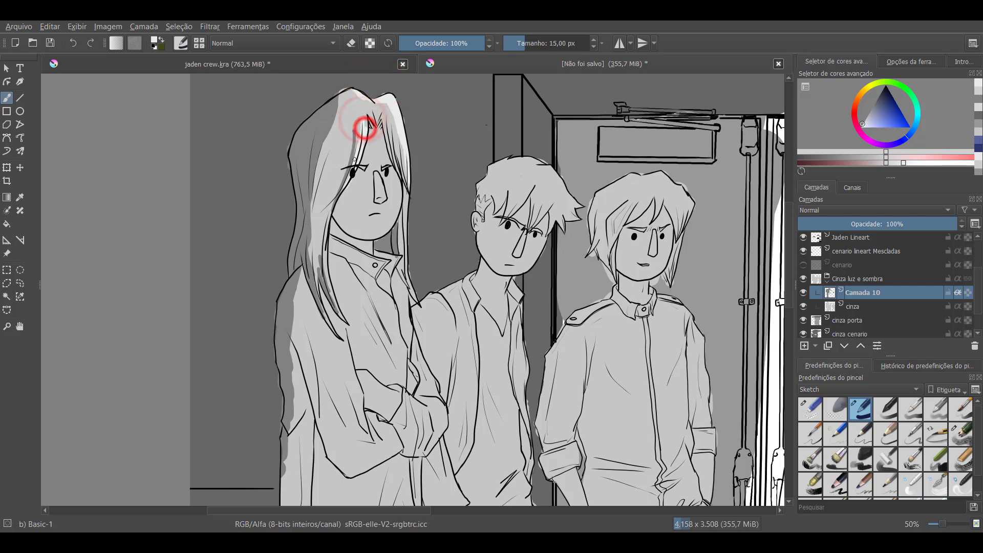
{"action": "left_click_drag", "start_coordinate": [363, 144], "coordinate": [339, 202]}
{"action": "left_click_drag", "start_coordinate": [391, 143], "coordinate": [400, 177]}
{"action": "left_click_drag", "start_coordinate": [386, 134], "coordinate": [405, 191]}
{"action": "mouse_move", "coordinate": [398, 154]}
{"action": "left_mouse_down"}
{"action": "mouse_move", "coordinate": [408, 279]}
{"action": "mouse_move", "coordinate": [422, 309]}
{"action": "left_mouse_up"}
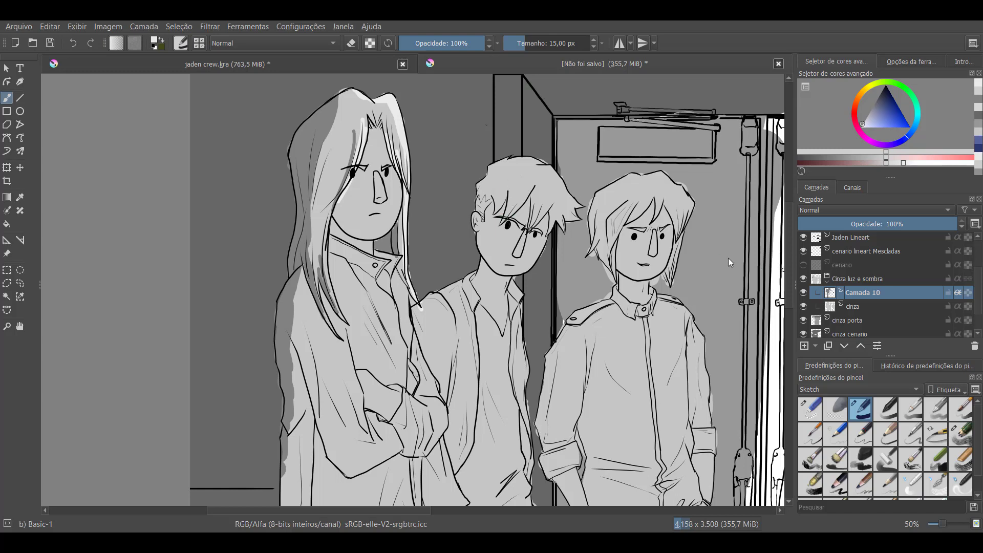
Add a layer named cabelo directly above the Cinza luz e sombra group
{"action": "left_click", "coordinate": [827, 280]}
{"action": "left_click", "coordinate": [827, 282]}
{"action": "left_click", "coordinate": [853, 278]}
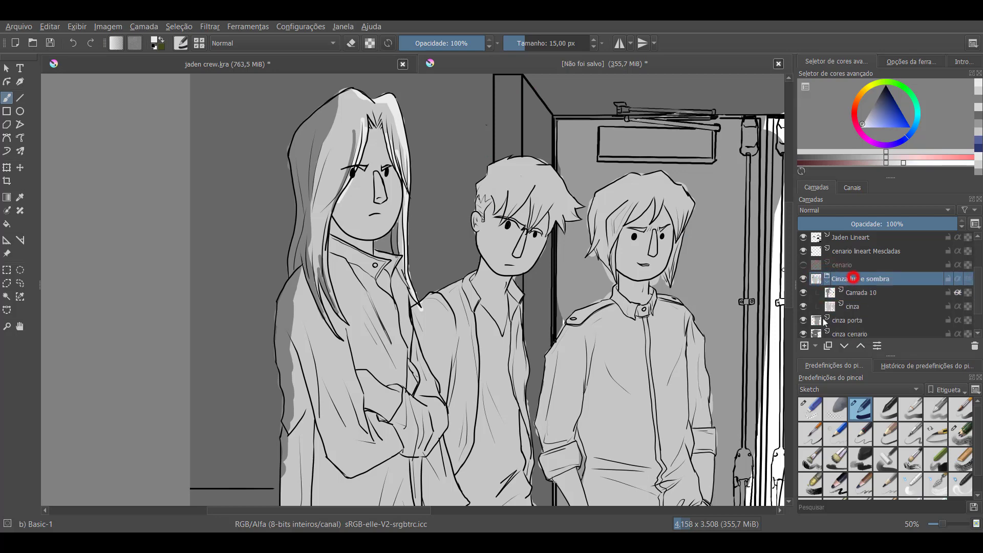
{"action": "left_click", "coordinate": [804, 347]}
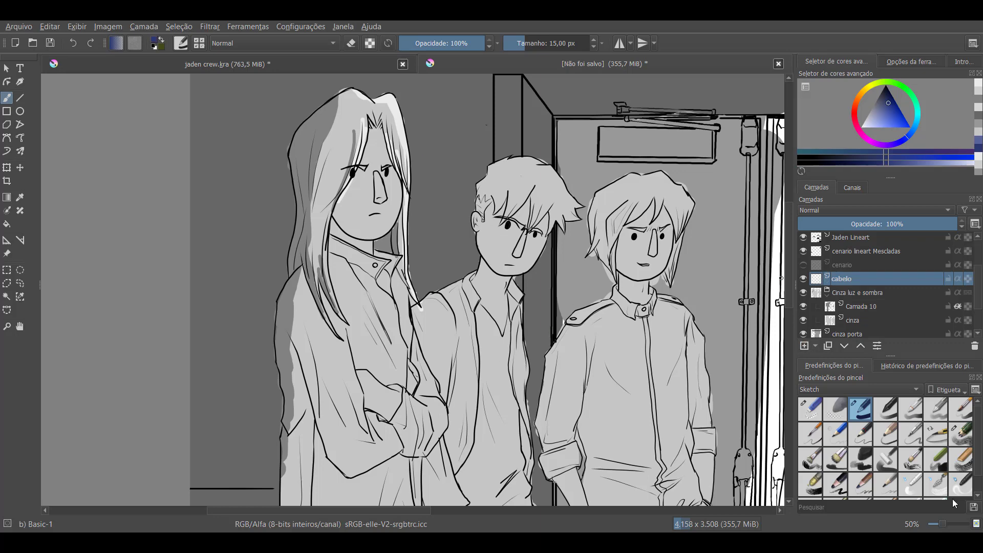
{"action": "left_click", "coordinate": [844, 285]}
Choose dark blue, enlarge the brush to 78 px and paint the large hair mass from the long-haired figure's crown to the shoulder
{"action": "left_click", "coordinate": [979, 152]}
{"action": "key", "text": "bracketright"}
{"action": "key", "text": "bracketright"}
{"action": "key", "text": "bracketright"}
{"action": "key", "text": "bracketright"}
{"action": "key", "text": "bracketright"}
{"action": "key", "text": "bracketright"}
{"action": "key", "text": "bracketright"}
{"action": "key", "text": "bracketright"}
{"action": "key", "text": "bracketright"}
{"action": "key", "text": "bracketright"}
{"action": "key", "text": "bracketright"}
{"action": "key", "text": "bracketright"}
{"action": "key", "text": "bracketright"}
{"action": "key", "text": "bracketright"}
{"action": "key", "text": "bracketright"}
{"action": "key", "text": "bracketright"}
{"action": "key", "text": "bracketright"}
{"action": "key", "text": "bracketright"}
{"action": "key", "text": "bracketright"}
{"action": "key", "text": "bracketright"}
{"action": "mouse_move", "coordinate": [335, 126]}
{"action": "left_mouse_down"}
{"action": "mouse_move", "coordinate": [353, 107]}
{"action": "mouse_move", "coordinate": [302, 140]}
{"action": "mouse_move", "coordinate": [307, 243]}
{"action": "mouse_move", "coordinate": [320, 191]}
{"action": "mouse_move", "coordinate": [315, 246]}
{"action": "mouse_move", "coordinate": [327, 174]}
{"action": "mouse_move", "coordinate": [322, 220]}
{"action": "mouse_move", "coordinate": [364, 112]}
{"action": "mouse_move", "coordinate": [336, 165]}
{"action": "mouse_move", "coordinate": [325, 153]}
{"action": "mouse_move", "coordinate": [353, 99]}
{"action": "mouse_move", "coordinate": [310, 195]}
{"action": "mouse_move", "coordinate": [299, 265]}
{"action": "left_mouse_up"}
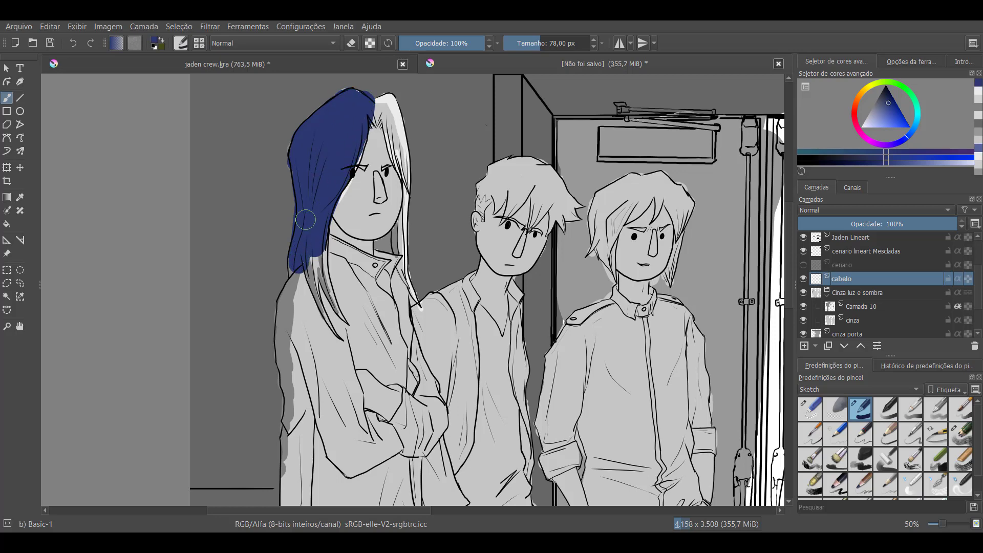
Set the cabelo layer's blending mode to Multiplicar and extend the blue over the crown and the hair ends at the shoulder
{"action": "left_click", "coordinate": [859, 210]}
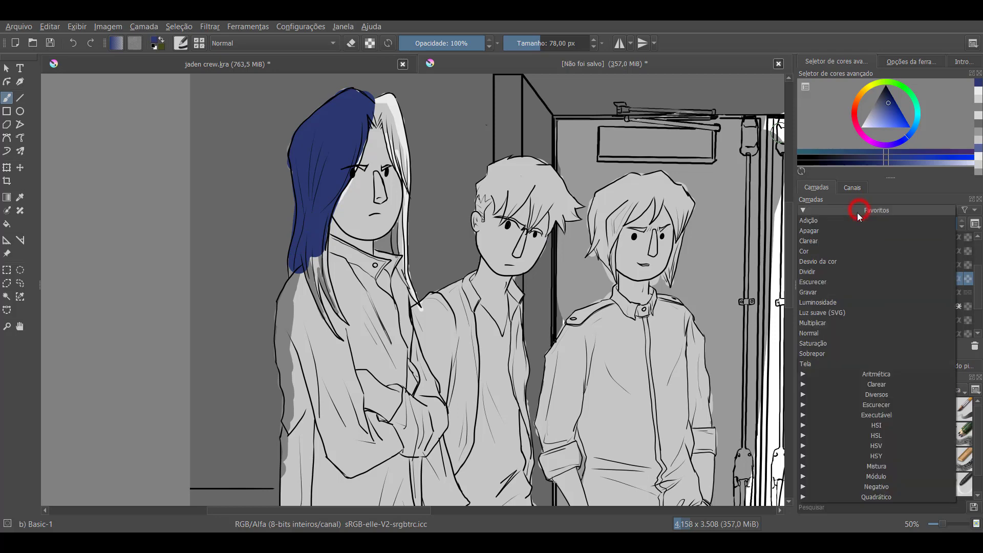
{"action": "left_click", "coordinate": [817, 324]}
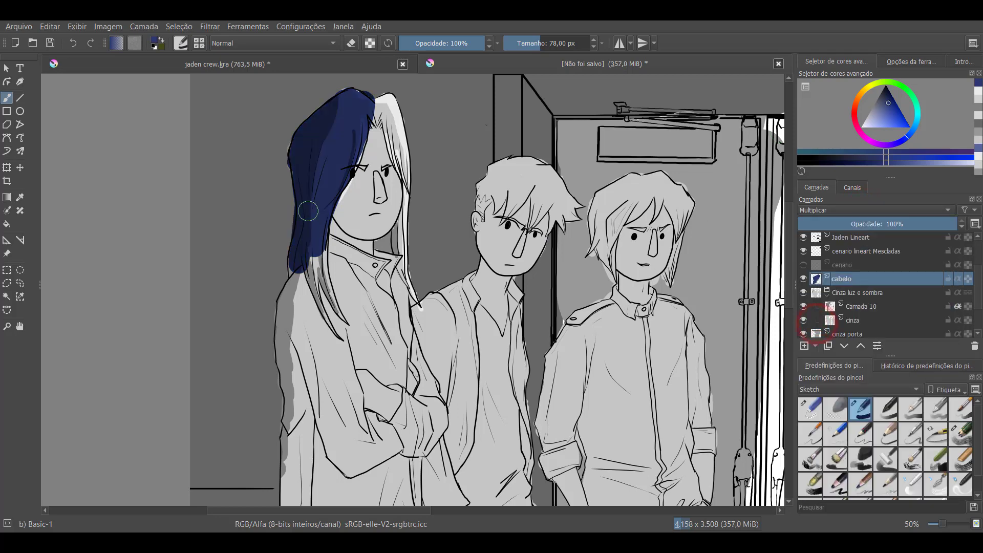
{"action": "mouse_move", "coordinate": [339, 125]}
{"action": "left_mouse_down"}
{"action": "mouse_move", "coordinate": [335, 156]}
{"action": "mouse_move", "coordinate": [351, 154]}
{"action": "left_mouse_up"}
{"action": "mouse_move", "coordinate": [310, 242]}
{"action": "left_mouse_down"}
{"action": "mouse_move", "coordinate": [307, 184]}
{"action": "mouse_move", "coordinate": [320, 243]}
{"action": "mouse_move", "coordinate": [309, 286]}
{"action": "left_mouse_up"}
Reduce the brush to 18 px and color the thin hair strands hanging over the long-haired figure's shoulder and chest dark blue
{"action": "key", "text": "bracketleft"}
{"action": "key", "text": "bracketleft"}
{"action": "key", "text": "bracketleft"}
{"action": "key", "text": "bracketleft"}
{"action": "key", "text": "bracketleft"}
{"action": "key", "text": "bracketleft"}
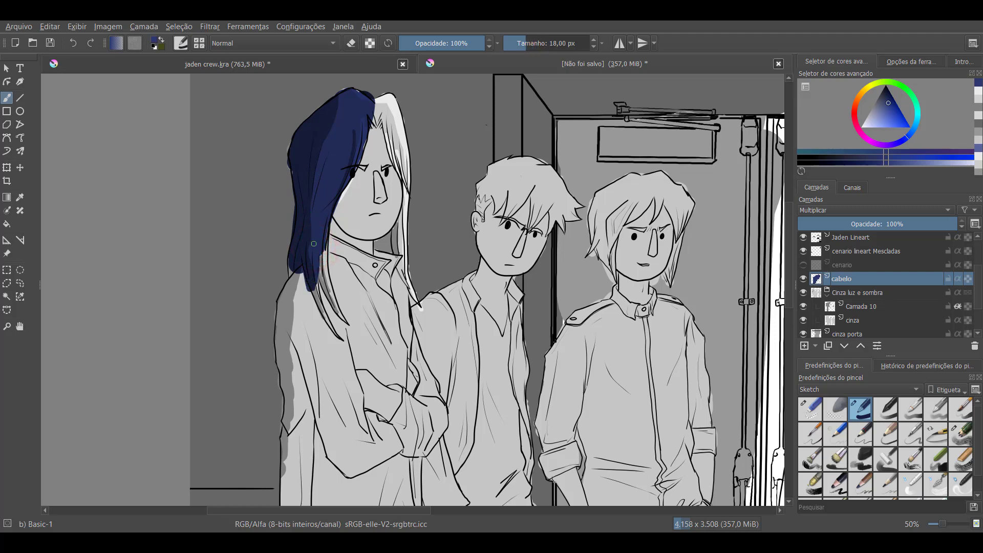
{"action": "mouse_move", "coordinate": [313, 244]}
{"action": "left_mouse_down"}
{"action": "mouse_move", "coordinate": [332, 295]}
{"action": "mouse_move", "coordinate": [321, 270]}
{"action": "mouse_move", "coordinate": [338, 311]}
{"action": "left_mouse_up"}
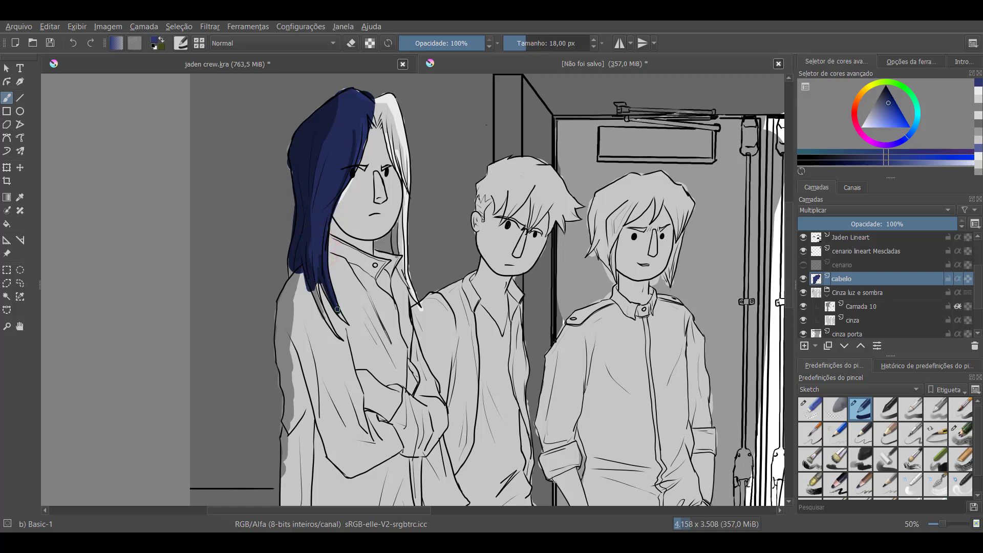
Paint the narrower hair section on the face's other side dark blue down to its tip, and touch up the neck and face edges
{"action": "mouse_move", "coordinate": [397, 115]}
{"action": "left_mouse_down"}
{"action": "mouse_move", "coordinate": [406, 166]}
{"action": "mouse_move", "coordinate": [393, 95]}
{"action": "mouse_move", "coordinate": [372, 102]}
{"action": "mouse_move", "coordinate": [390, 109]}
{"action": "mouse_move", "coordinate": [380, 119]}
{"action": "mouse_move", "coordinate": [392, 97]}
{"action": "mouse_move", "coordinate": [407, 167]}
{"action": "mouse_move", "coordinate": [400, 156]}
{"action": "left_mouse_up"}
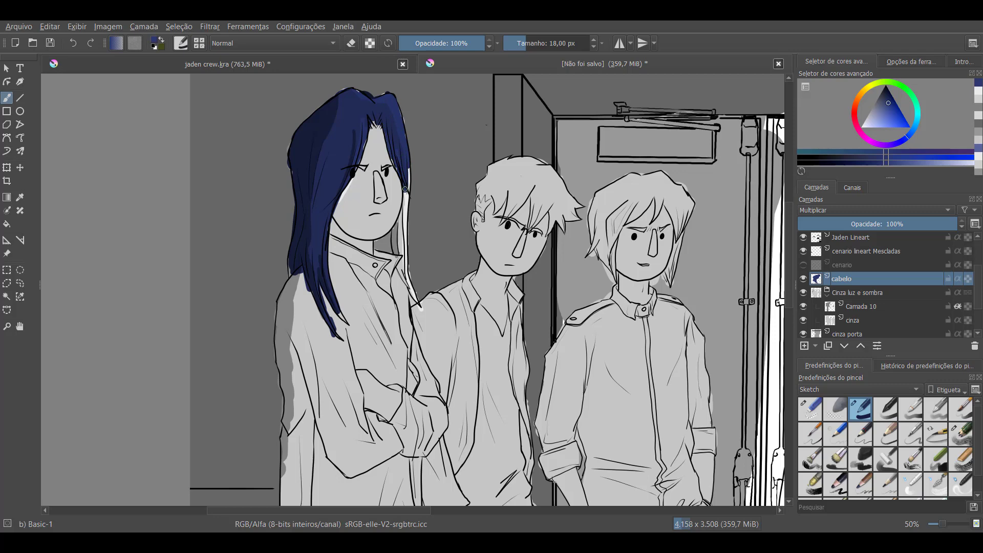
{"action": "mouse_move", "coordinate": [406, 189]}
{"action": "left_mouse_down"}
{"action": "mouse_move", "coordinate": [403, 256]}
{"action": "mouse_move", "coordinate": [403, 222]}
{"action": "mouse_move", "coordinate": [375, 245]}
{"action": "mouse_move", "coordinate": [387, 237]}
{"action": "mouse_move", "coordinate": [395, 251]}
{"action": "mouse_move", "coordinate": [384, 253]}
{"action": "mouse_move", "coordinate": [402, 241]}
{"action": "mouse_move", "coordinate": [415, 293]}
{"action": "mouse_move", "coordinate": [411, 283]}
{"action": "left_mouse_up"}
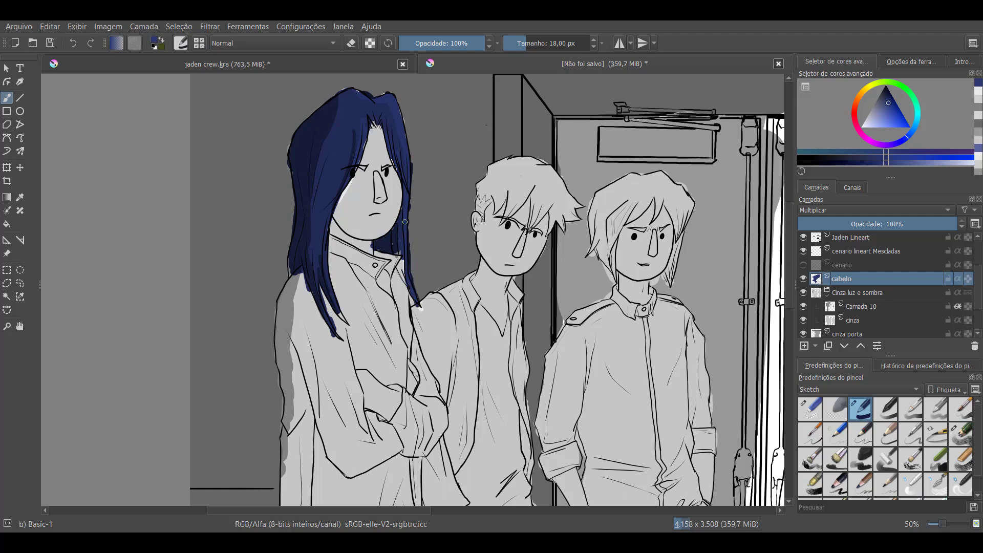
{"action": "left_click_drag", "start_coordinate": [394, 247], "coordinate": [397, 254]}
{"action": "left_click_drag", "start_coordinate": [320, 191], "coordinate": [360, 139]}
Try the Sobrepor and Tela blending modes on the cabelo layer and restore Multiplicar
{"action": "left_click", "coordinate": [840, 210]}
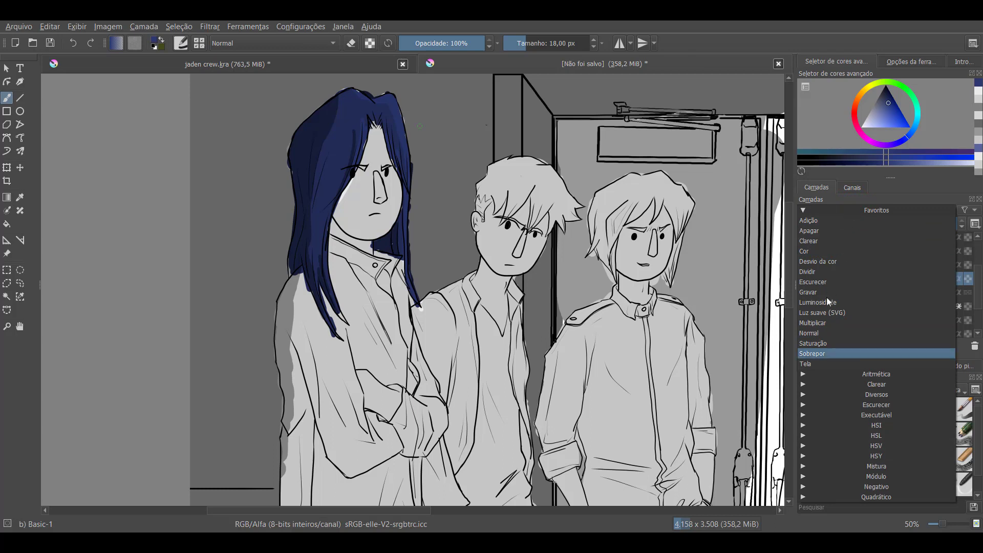
{"action": "left_click", "coordinate": [814, 354]}
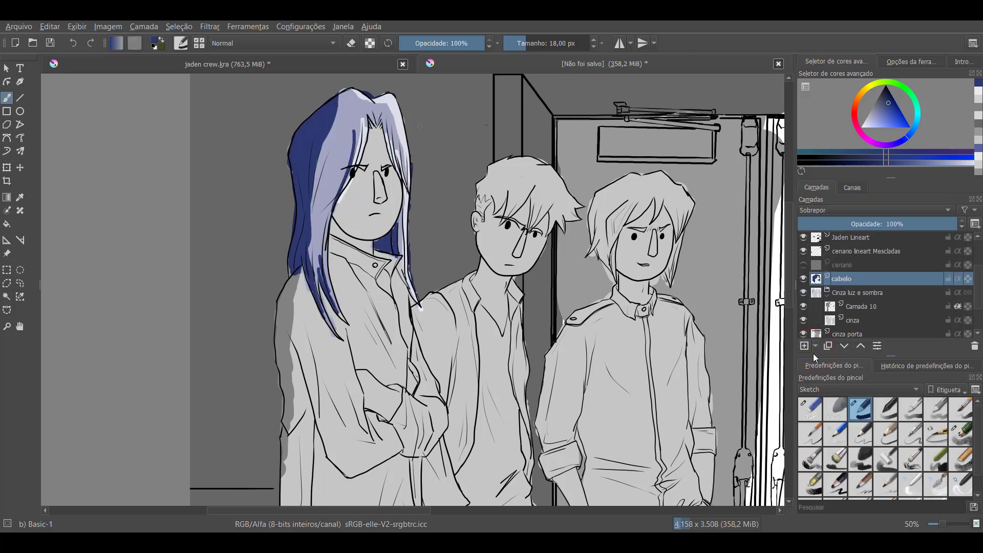
{"action": "left_click", "coordinate": [829, 211]}
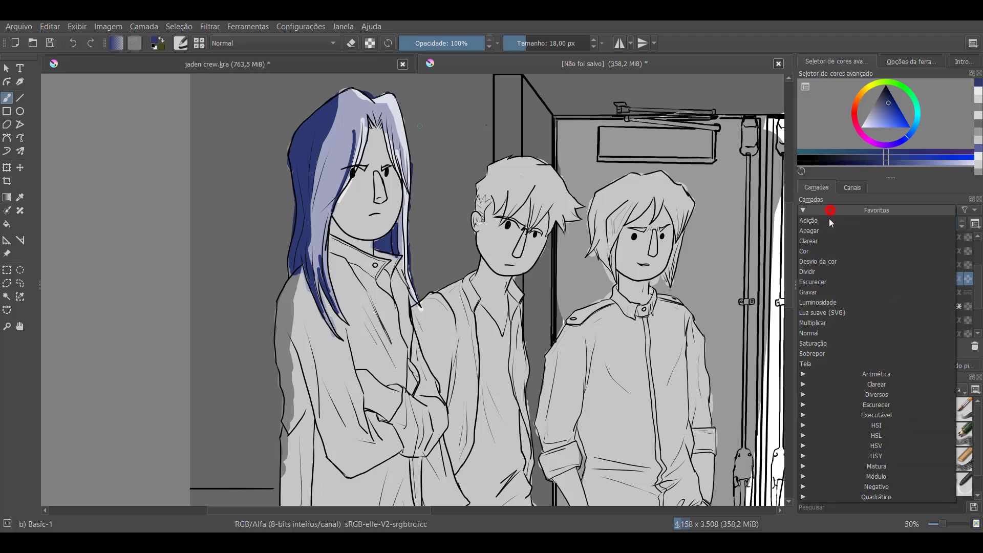
{"action": "left_click", "coordinate": [813, 364]}
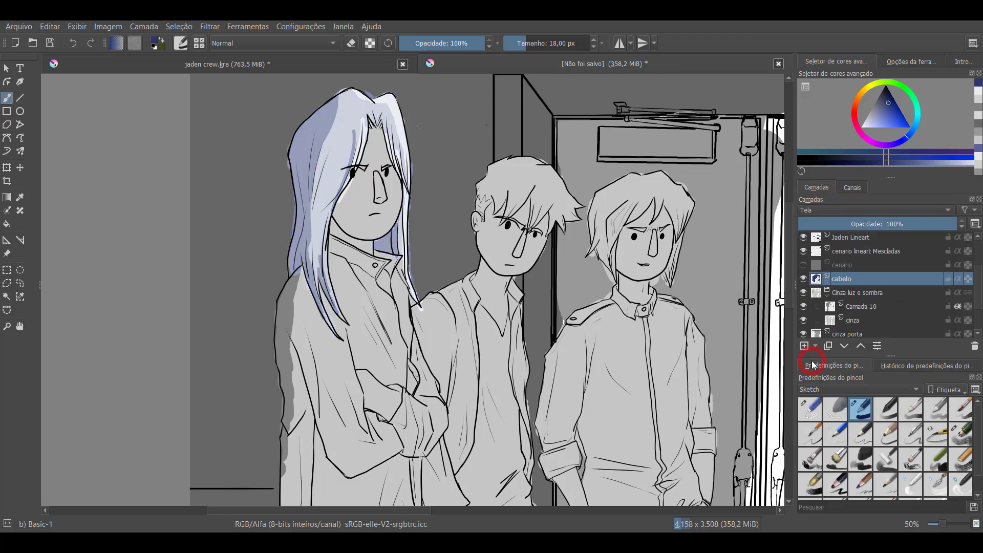
{"action": "left_click", "coordinate": [837, 210]}
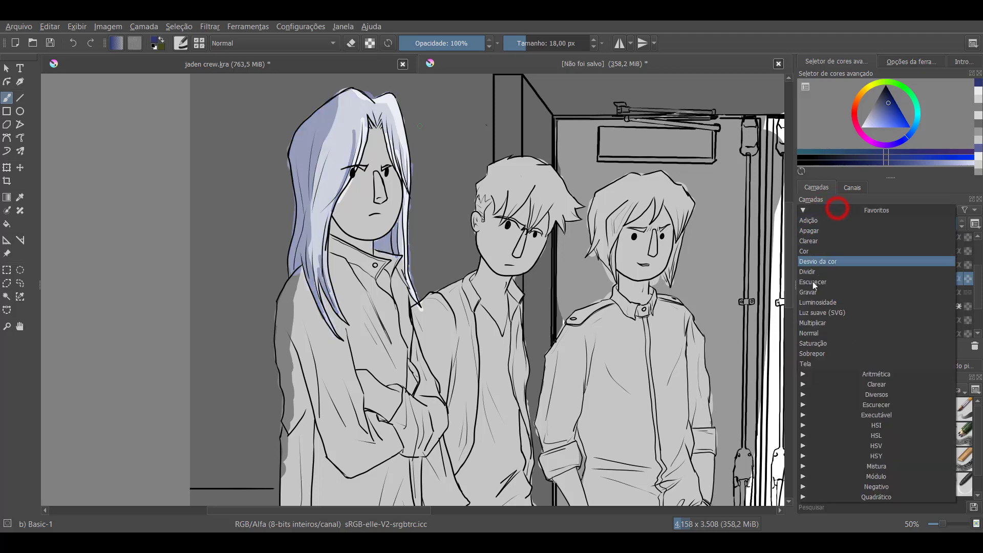
{"action": "key", "text": "Up"}
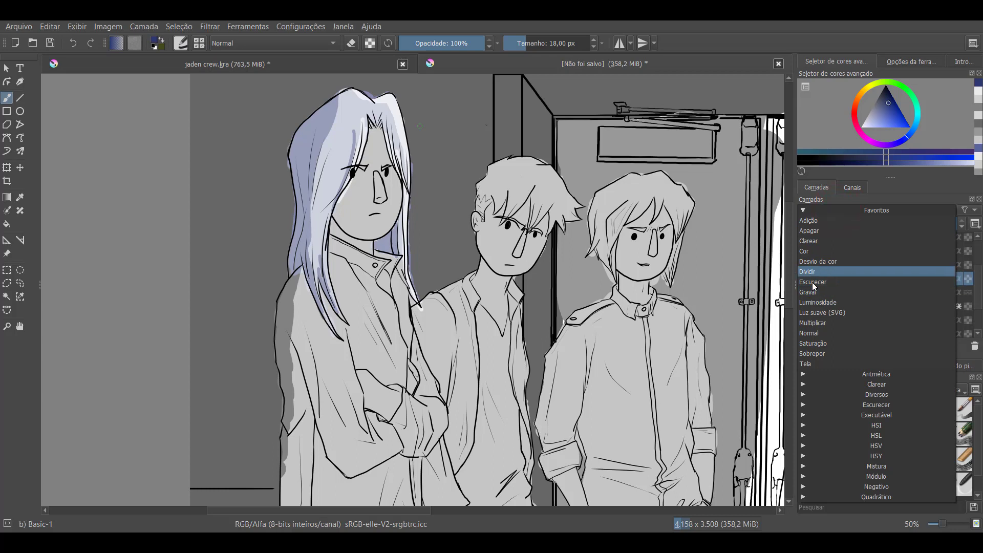
{"action": "key", "text": "Down"}
{"action": "key", "text": "Down"}
{"action": "key", "text": "Down"}
{"action": "key", "text": "Down"}
{"action": "left_click", "coordinate": [809, 321]}
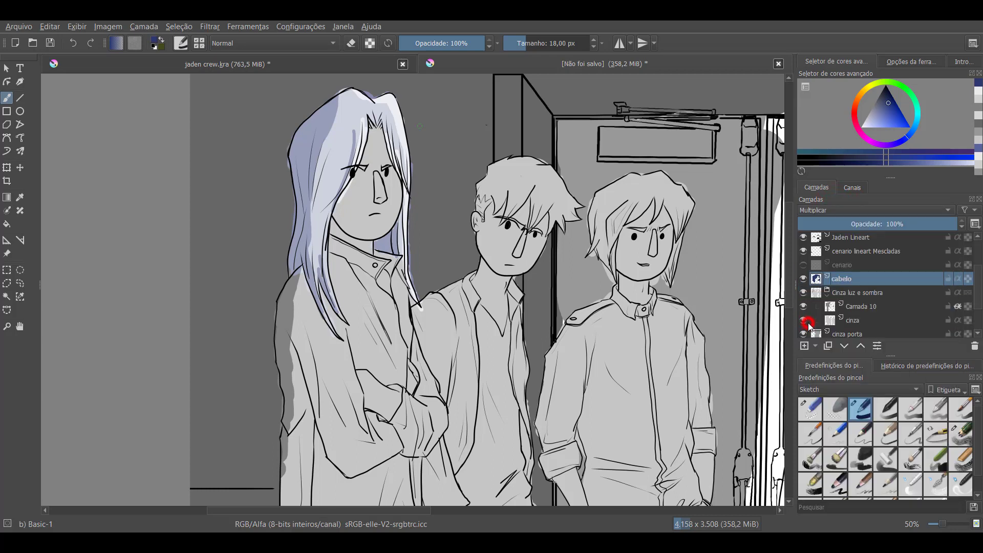
{"action": "left_click_drag", "start_coordinate": [362, 131], "coordinate": [363, 135]}
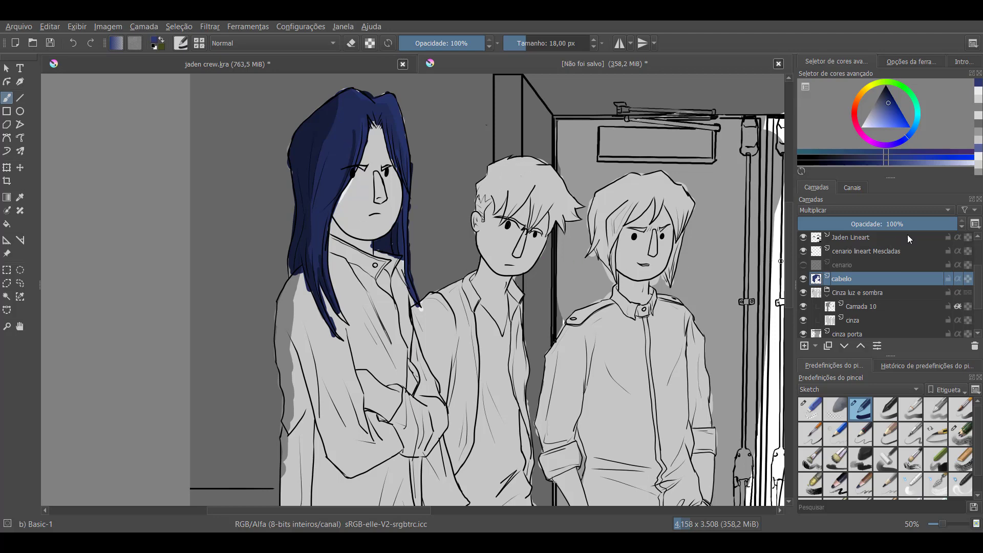
{"action": "mouse_move", "coordinate": [908, 236]}
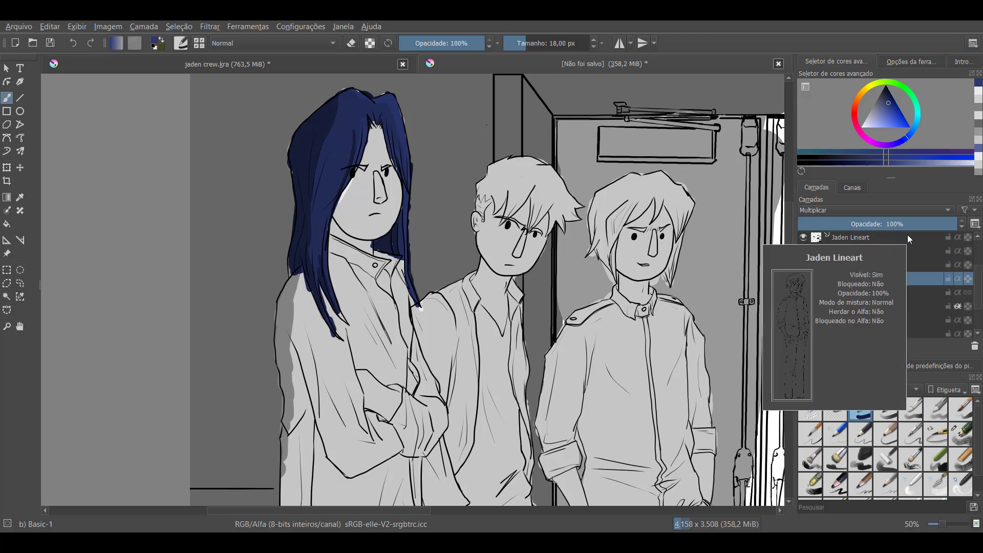